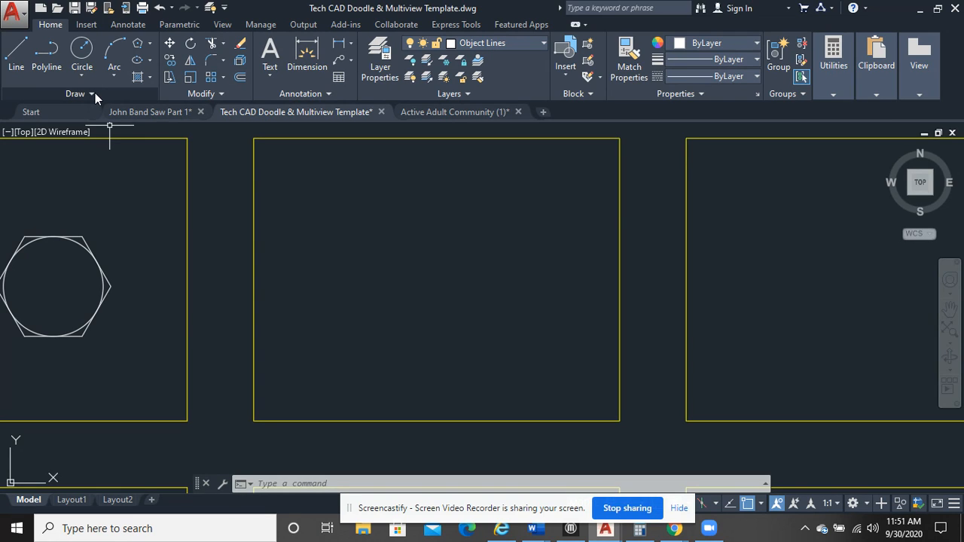
Begin a fit-point spline in the left half of the empty middle frame, placing its first three points downward to the right
{"action": "left_click", "coordinate": [94, 93]}
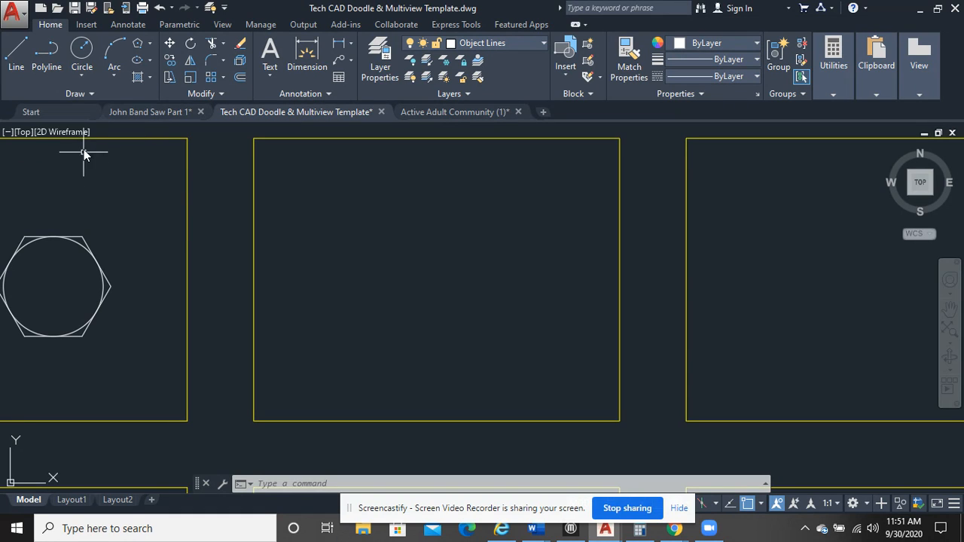
{"action": "left_click", "coordinate": [73, 92]}
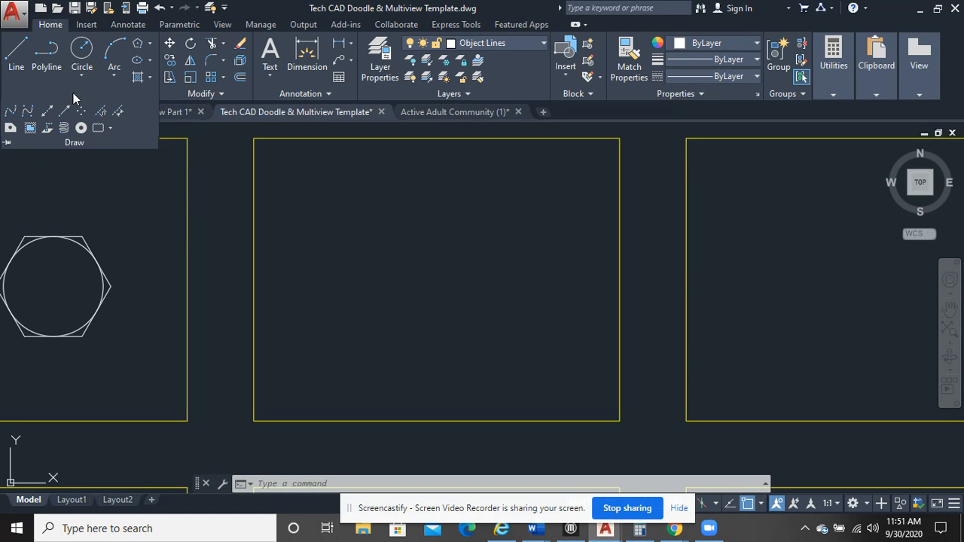
{"action": "left_click", "coordinate": [12, 113]}
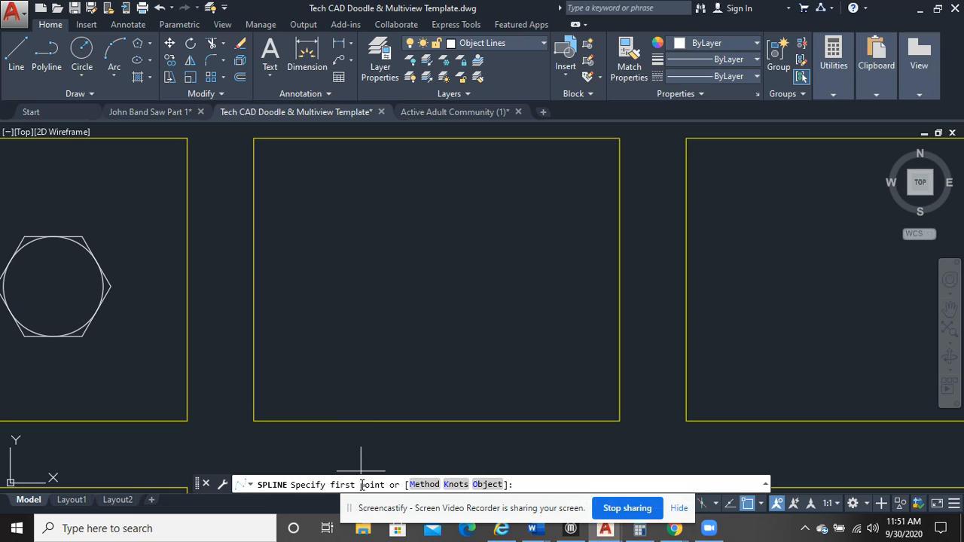
{"action": "left_click", "coordinate": [312, 248]}
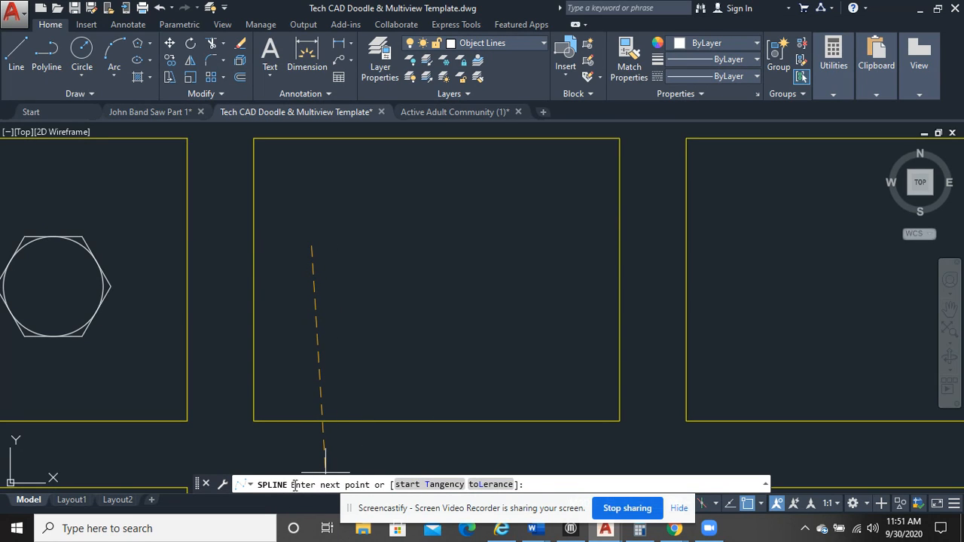
{"action": "left_click", "coordinate": [333, 263]}
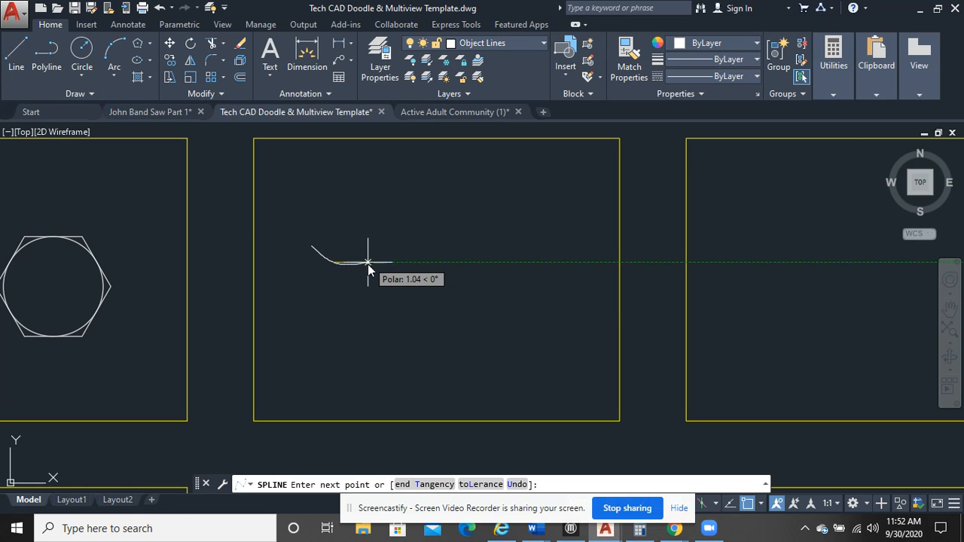
{"action": "scroll", "coordinate": [346, 284], "scroll_direction": "up", "scroll_amount": 4}
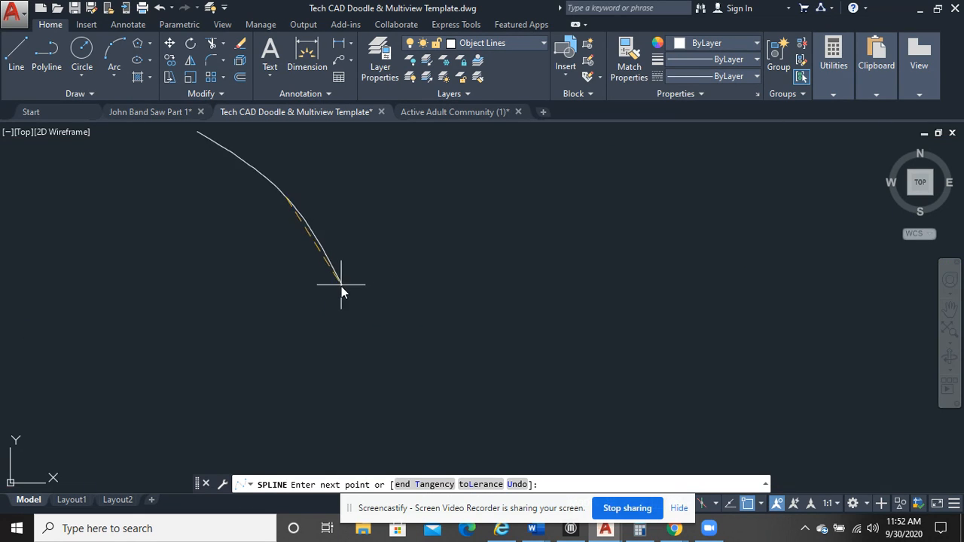
{"action": "left_click", "coordinate": [320, 275]}
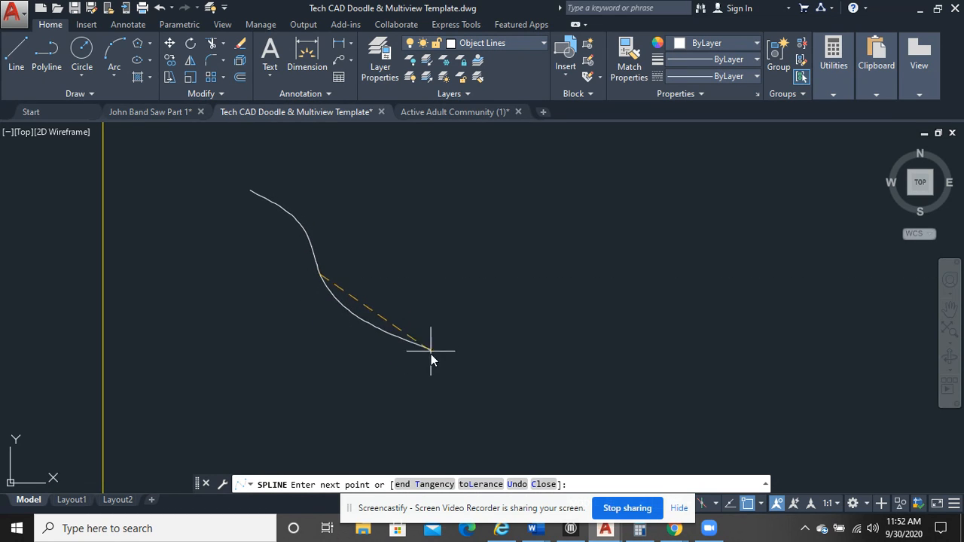
Turn off polar tracking while the spline is still being drawn
{"action": "left_click_drag", "start_coordinate": [530, 507], "coordinate": [450, 512]}
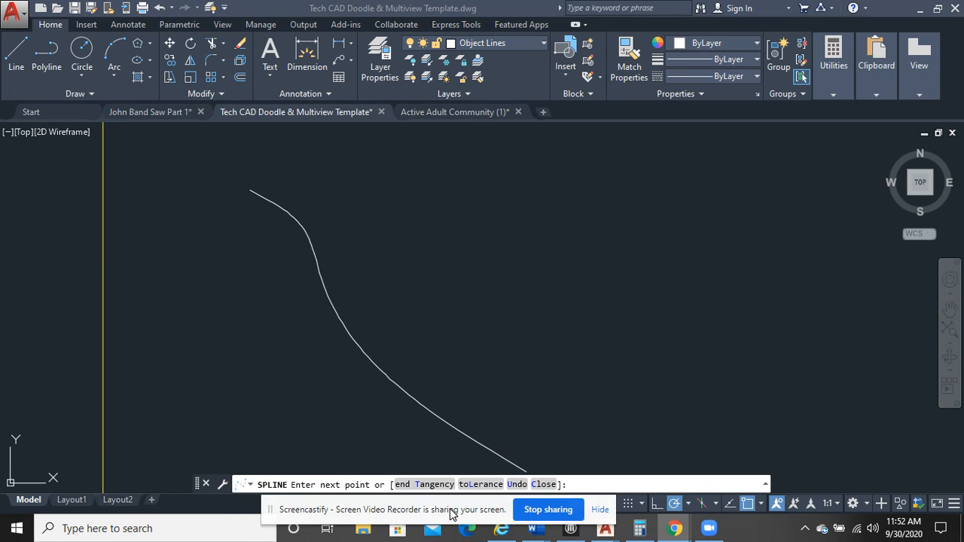
{"action": "left_click", "coordinate": [673, 504]}
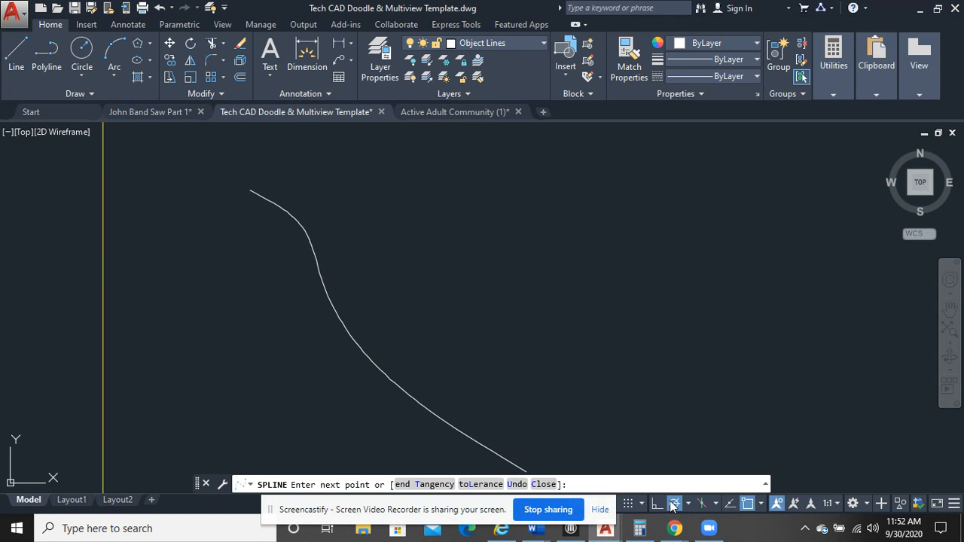
{"action": "left_click", "coordinate": [673, 503]}
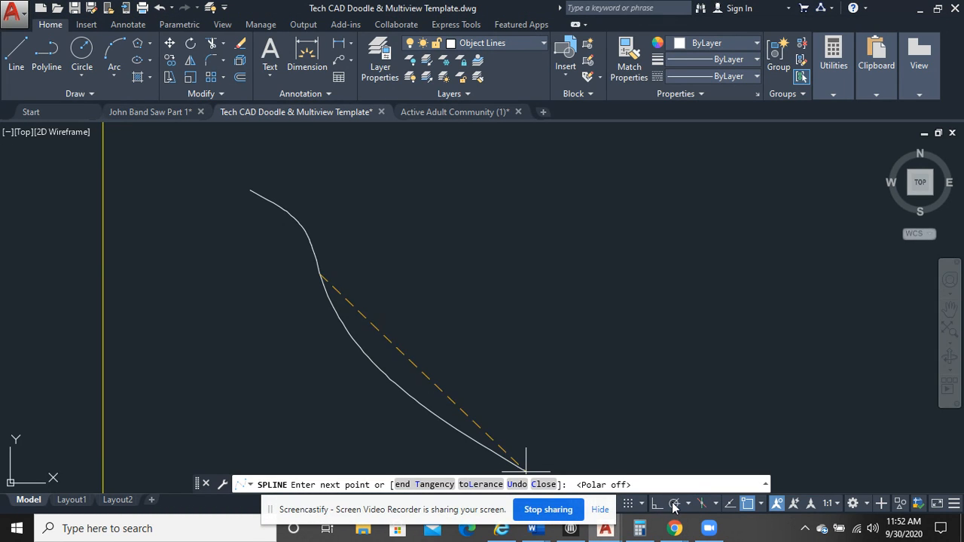
Continue the spline around a rounded bottom and up the right side, curving inward to form a notch
{"action": "left_click", "coordinate": [367, 351]}
{"action": "left_click", "coordinate": [456, 364]}
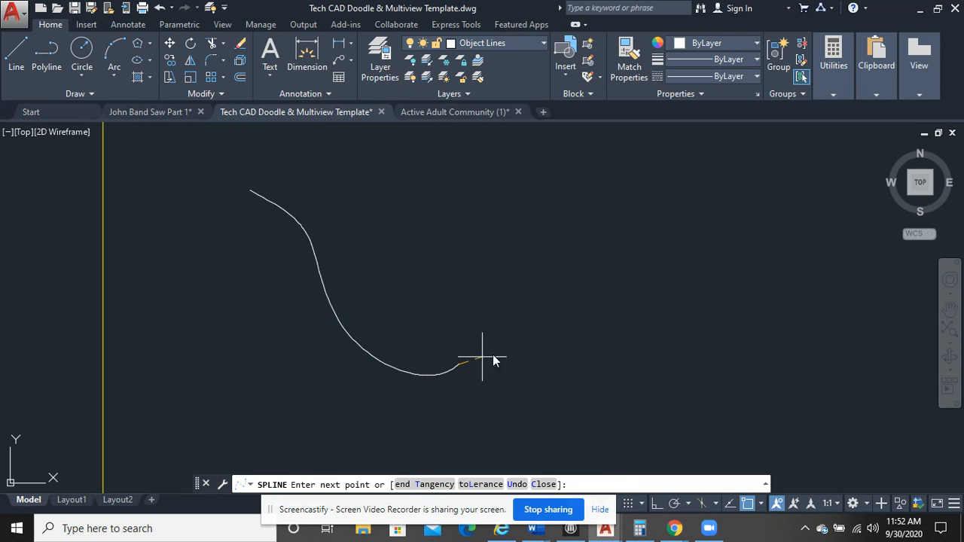
{"action": "left_click", "coordinate": [542, 335]}
{"action": "left_click", "coordinate": [549, 277]}
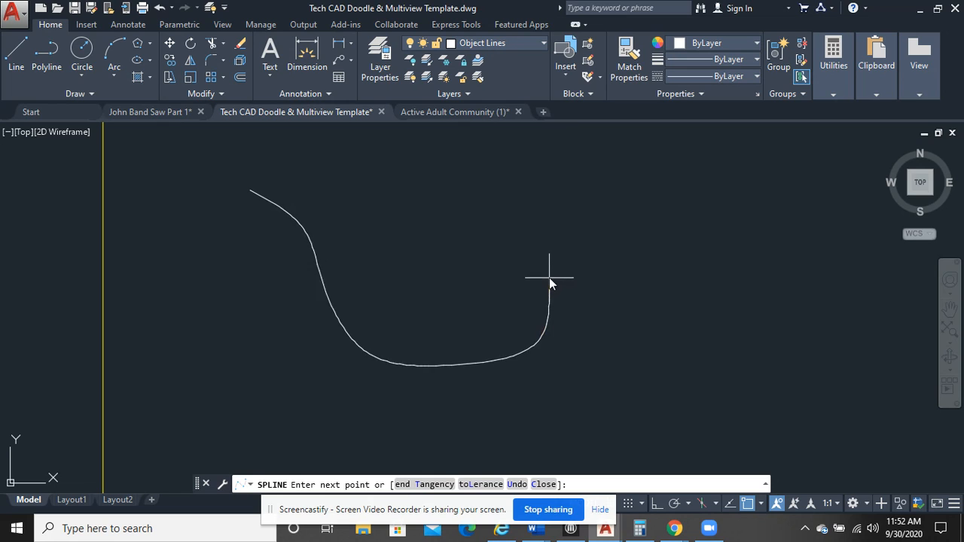
{"action": "left_click", "coordinate": [512, 252]}
{"action": "left_click", "coordinate": [499, 210]}
{"action": "middle_click_drag", "start_coordinate": [573, 183], "coordinate": [583, 272]}
{"action": "left_click", "coordinate": [564, 255]}
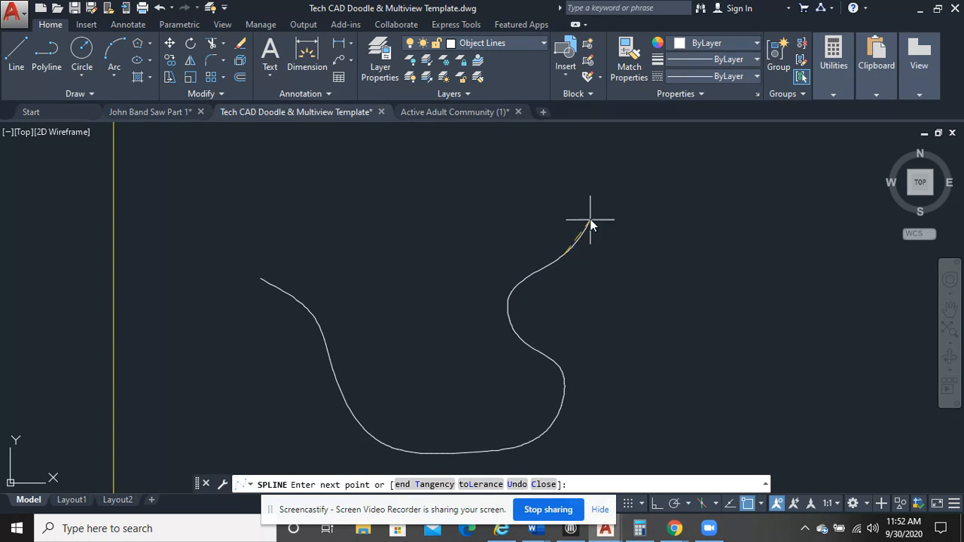
Carry the spline over two rounded upper lobes with a dip between them and finish it at its start point
{"action": "left_click", "coordinate": [600, 196]}
{"action": "left_click", "coordinate": [538, 158]}
{"action": "left_click", "coordinate": [450, 178]}
{"action": "left_click", "coordinate": [397, 224]}
{"action": "left_click", "coordinate": [308, 155]}
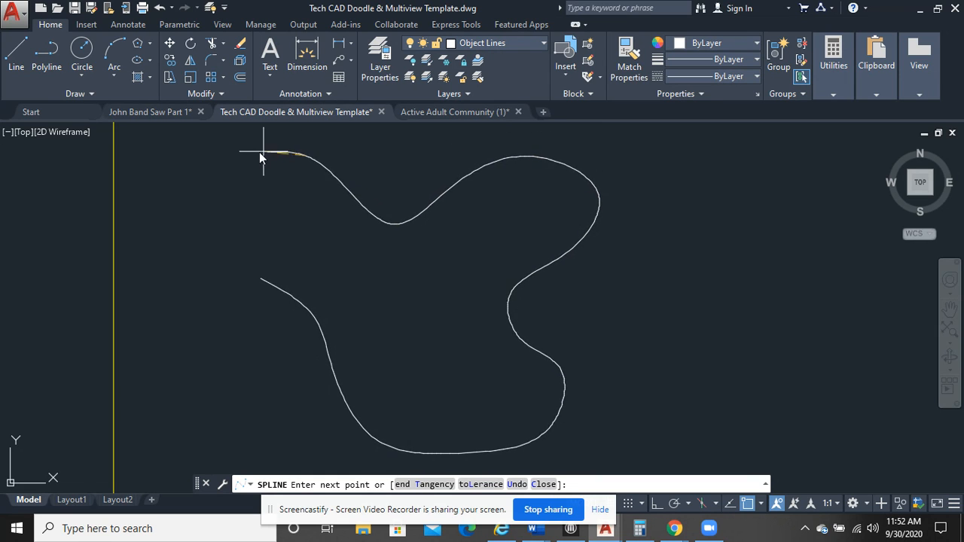
{"action": "left_click", "coordinate": [224, 171]}
{"action": "left_click", "coordinate": [232, 242]}
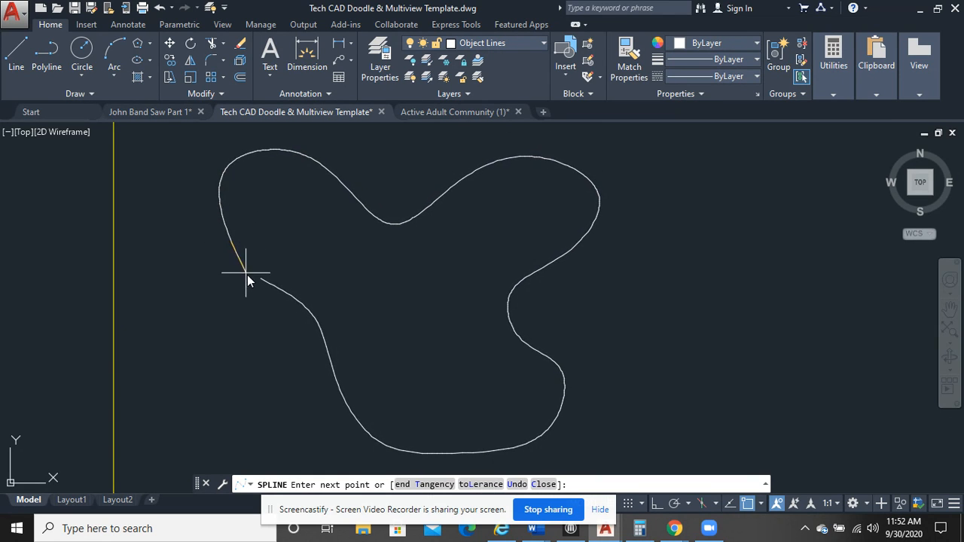
{"action": "left_click", "coordinate": [262, 280]}
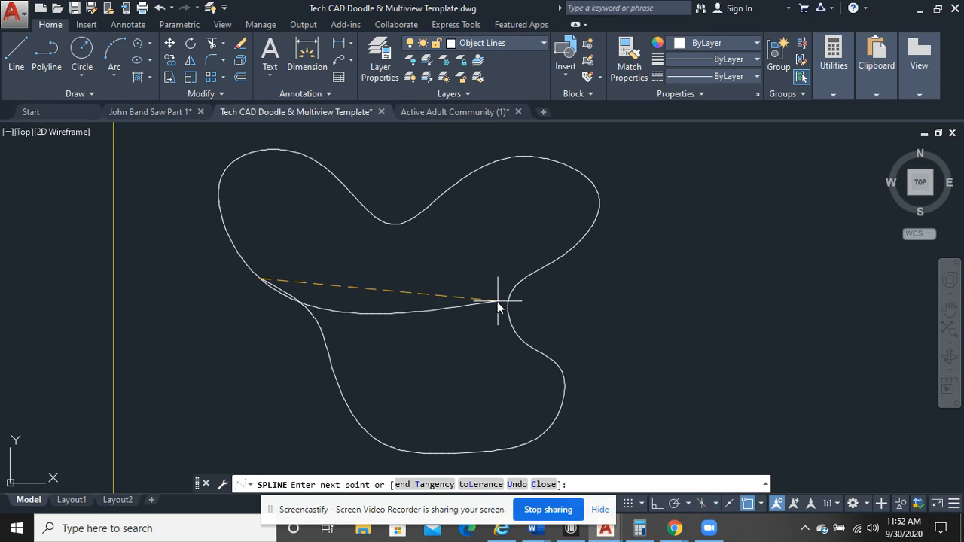
{"action": "right_click", "coordinate": [399, 278]}
{"action": "left_click", "coordinate": [433, 288]}
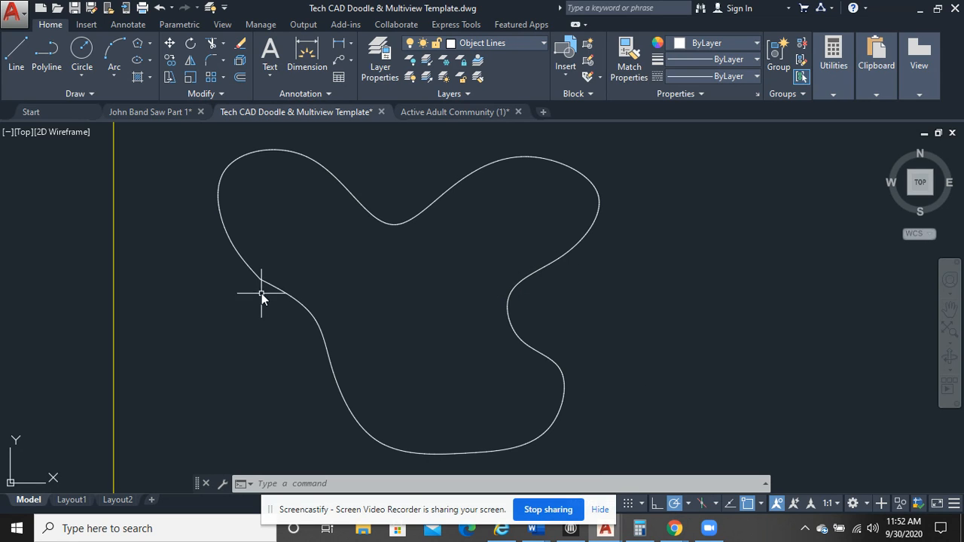
Smooth the spline's left side by moving its start point about 0.11 to the right and the next fit point slightly down and left
{"action": "left_click", "coordinate": [304, 306]}
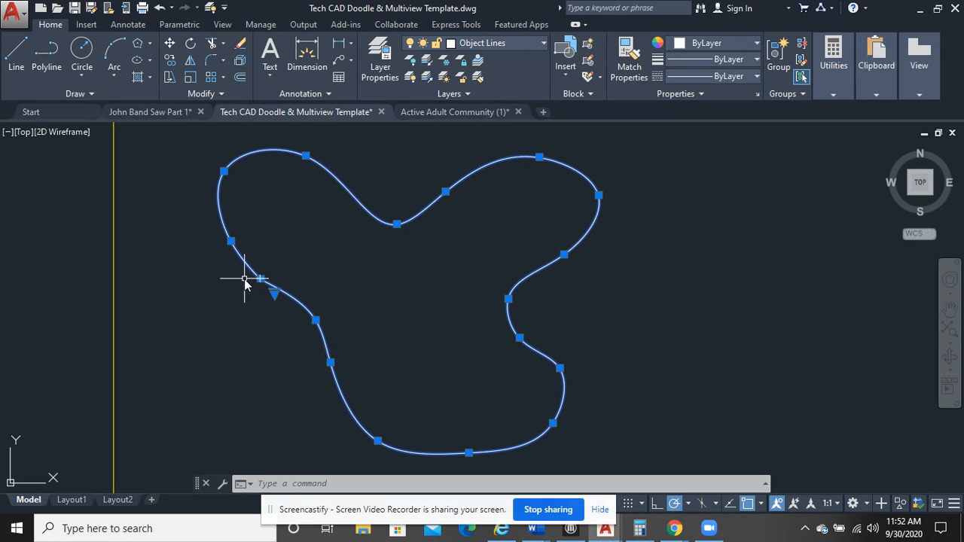
{"action": "scroll", "coordinate": [260, 285], "scroll_direction": "up", "scroll_amount": 2}
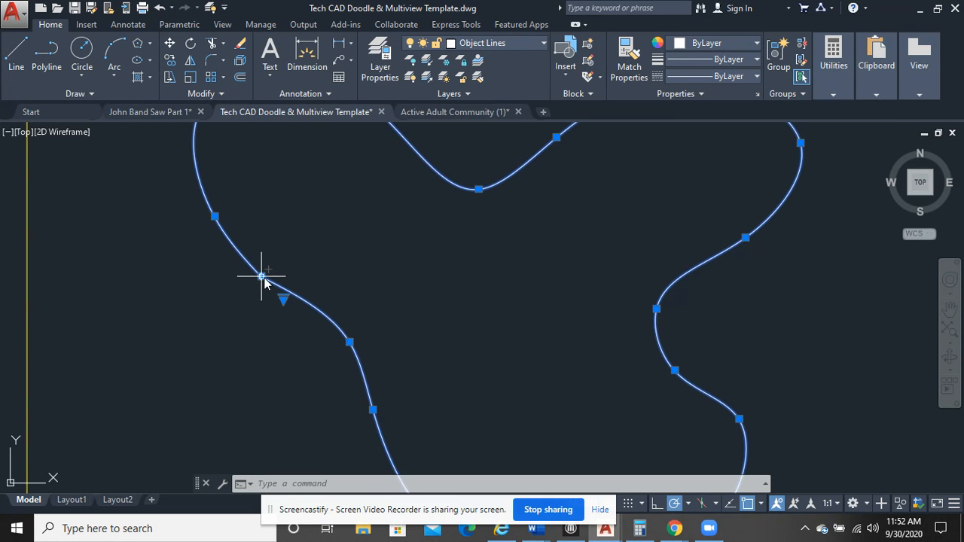
{"action": "left_click", "coordinate": [260, 277]}
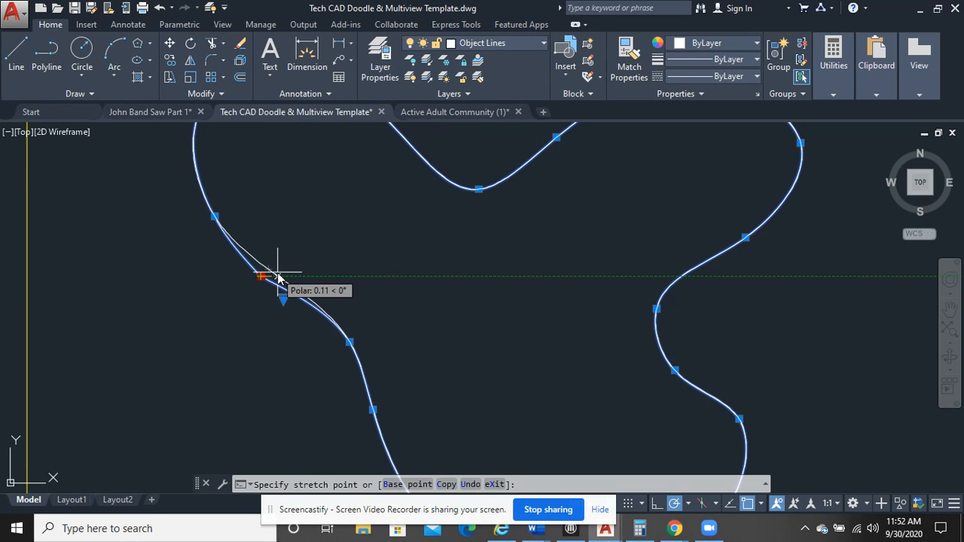
{"action": "left_click", "coordinate": [279, 276]}
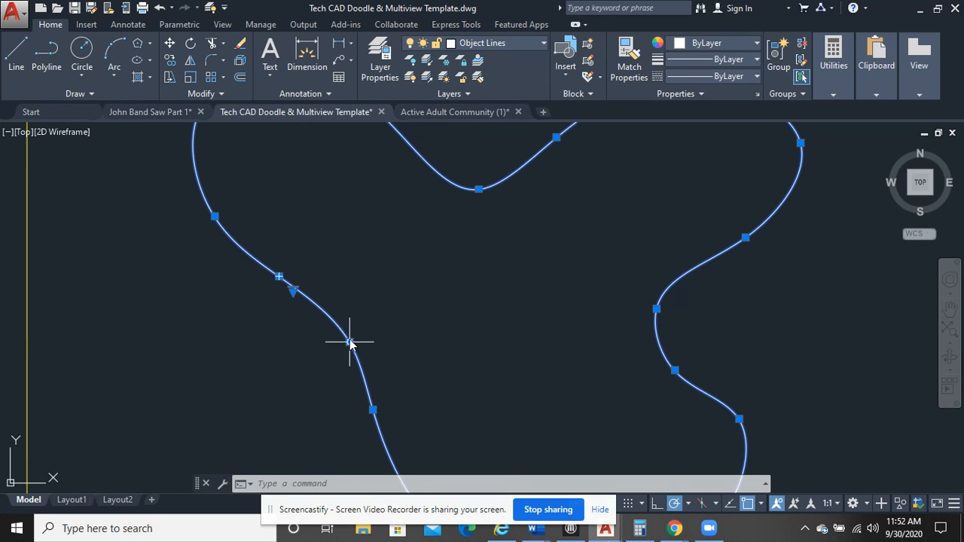
{"action": "left_click", "coordinate": [349, 342]}
{"action": "left_click", "coordinate": [341, 350]}
Deepen the spline's right-hand notch by moving its two inner fit points outward to the left, and raise the fit point above by about 0.17
{"action": "scroll", "coordinate": [426, 362], "scroll_direction": "down", "scroll_amount": 5}
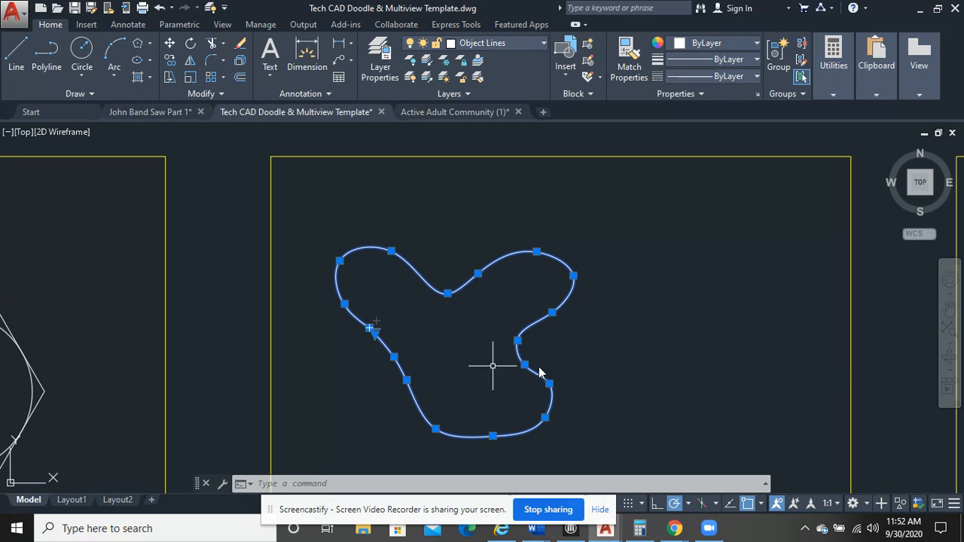
{"action": "scroll", "coordinate": [549, 376], "scroll_direction": "up", "scroll_amount": 6}
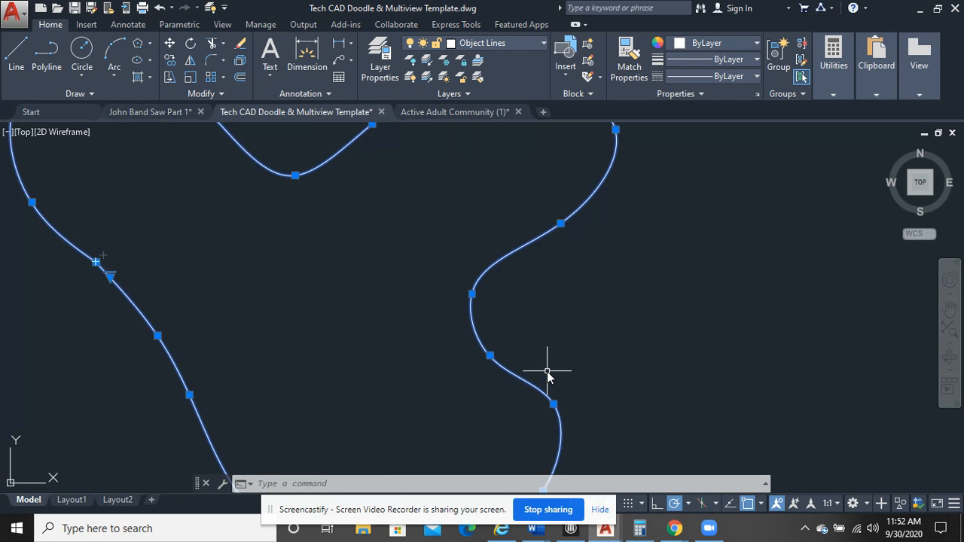
{"action": "left_click", "coordinate": [490, 355]}
{"action": "left_click", "coordinate": [462, 357]}
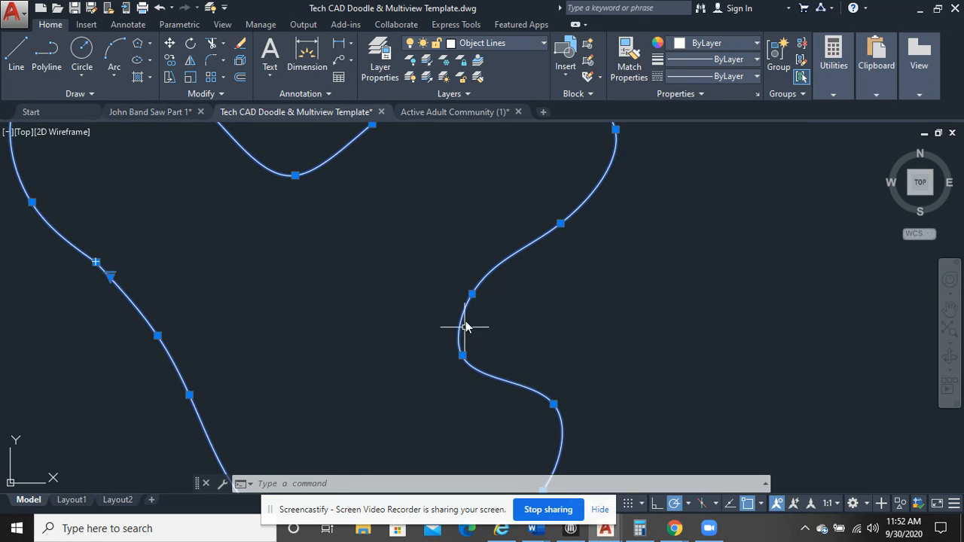
{"action": "left_click", "coordinate": [472, 293]}
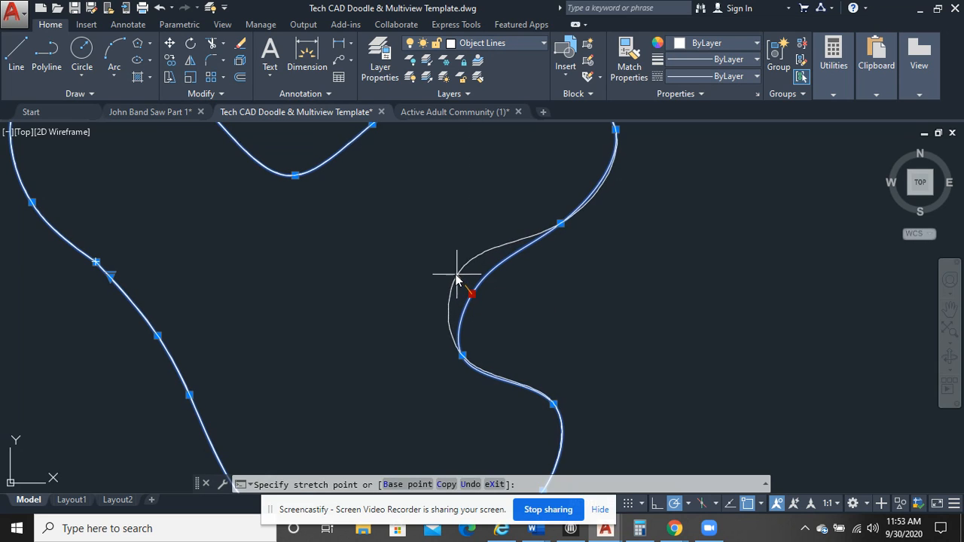
{"action": "left_click", "coordinate": [457, 273]}
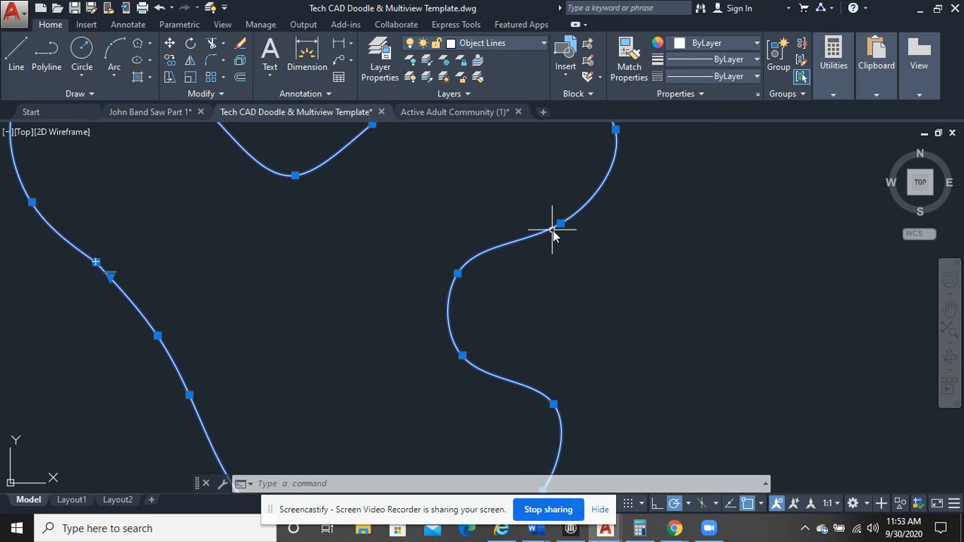
{"action": "left_click", "coordinate": [561, 223]}
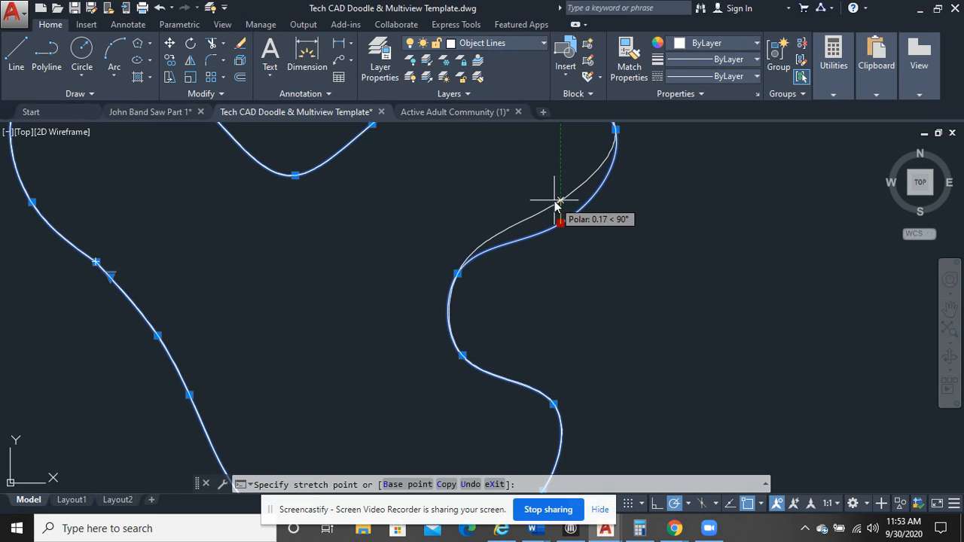
{"action": "left_click", "coordinate": [561, 200]}
Round out the spline's lower lobe by moving its lower-right fit point to the right and its bottom fit point downward
{"action": "scroll", "coordinate": [570, 315], "scroll_direction": "down", "scroll_amount": 3}
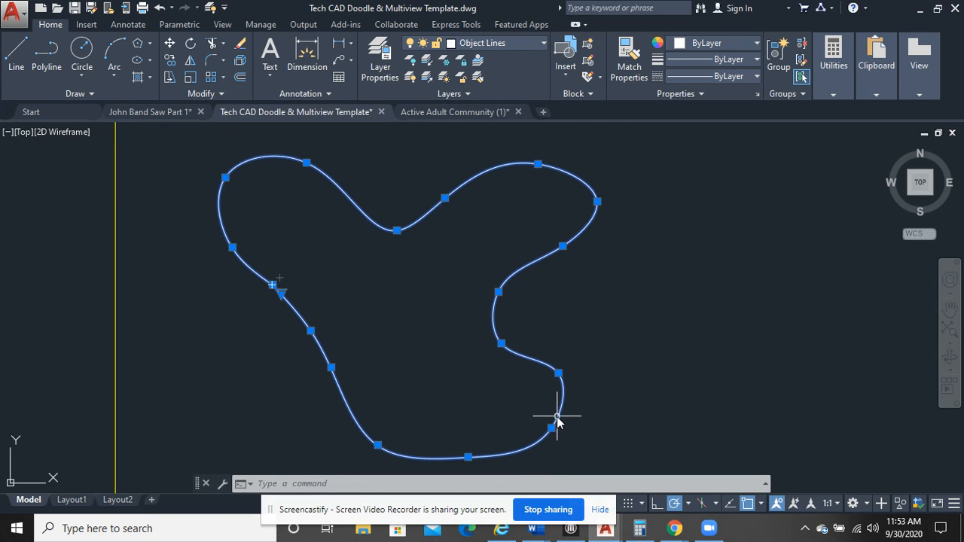
{"action": "scroll", "coordinate": [557, 422], "scroll_direction": "up", "scroll_amount": 4}
{"action": "middle_click_drag", "start_coordinate": [559, 430], "coordinate": [512, 369]}
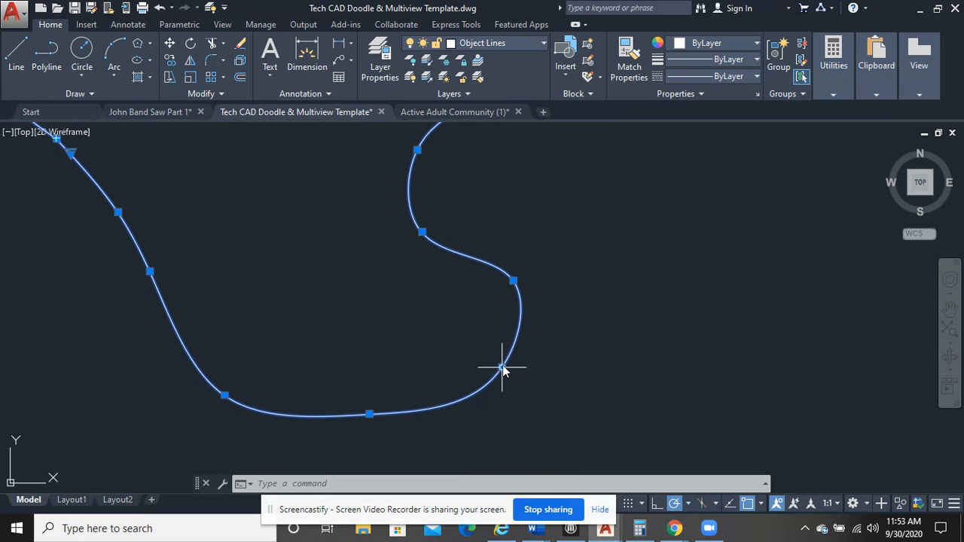
{"action": "left_click", "coordinate": [503, 368]}
{"action": "left_click", "coordinate": [521, 368]}
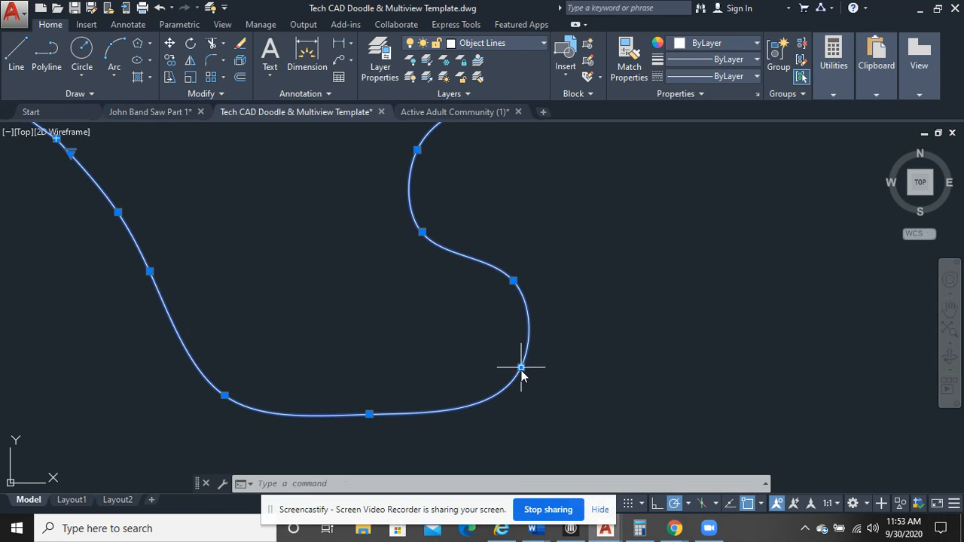
{"action": "left_click", "coordinate": [369, 413]}
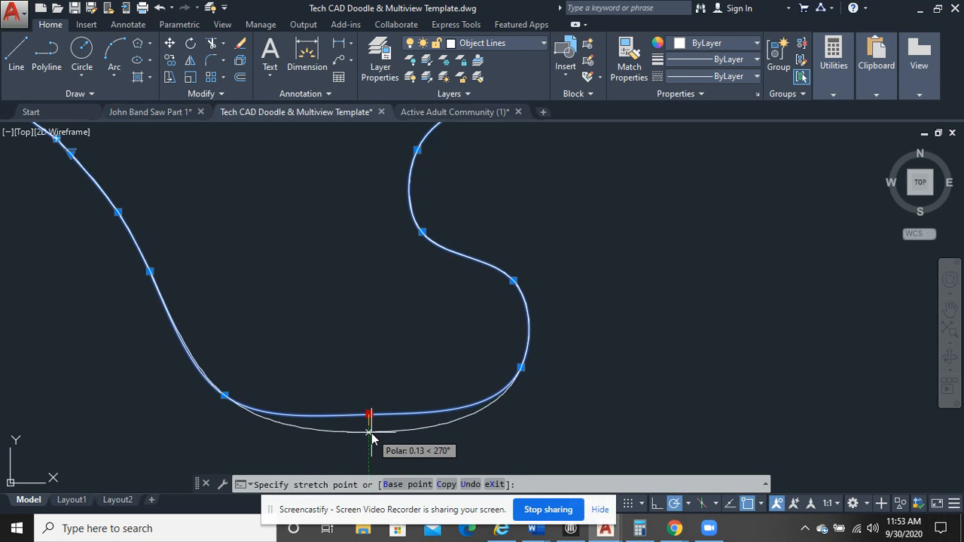
{"action": "left_click", "coordinate": [371, 445]}
{"action": "scroll", "coordinate": [392, 407], "scroll_direction": "down", "scroll_amount": 3}
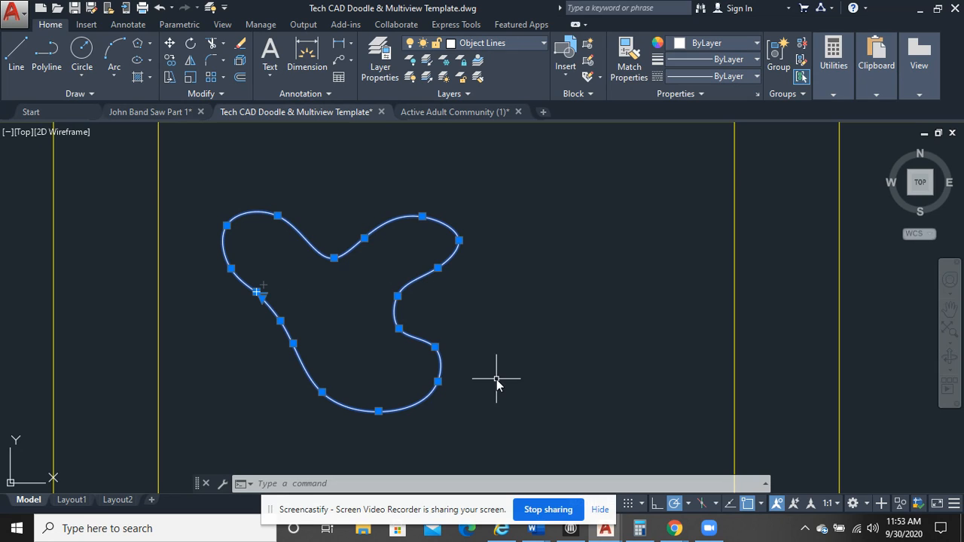
{"action": "key", "text": "Escape"}
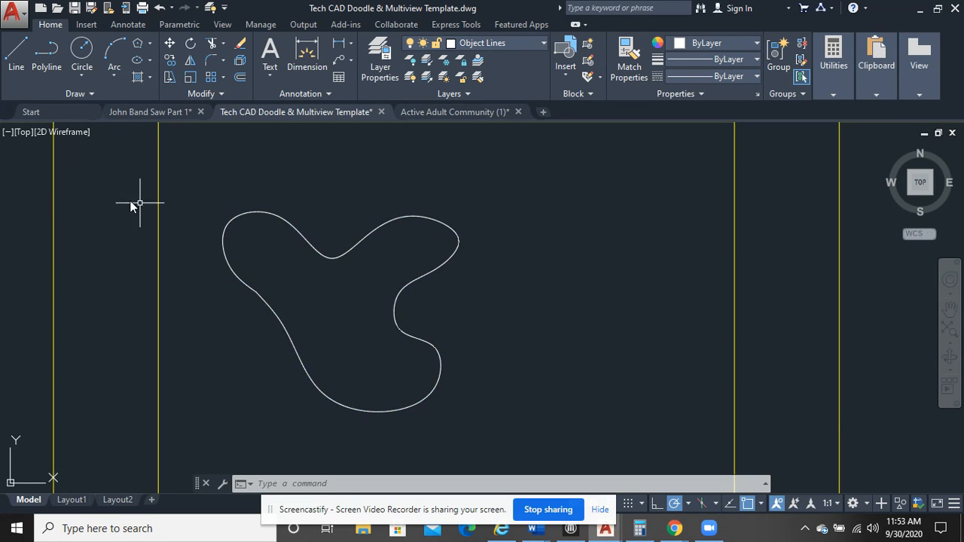
Draw a second fit-point spline beside the first doodle, with a rounded peak, broad right side and lower-left notch, ending at its start point
{"action": "left_click", "coordinate": [78, 94]}
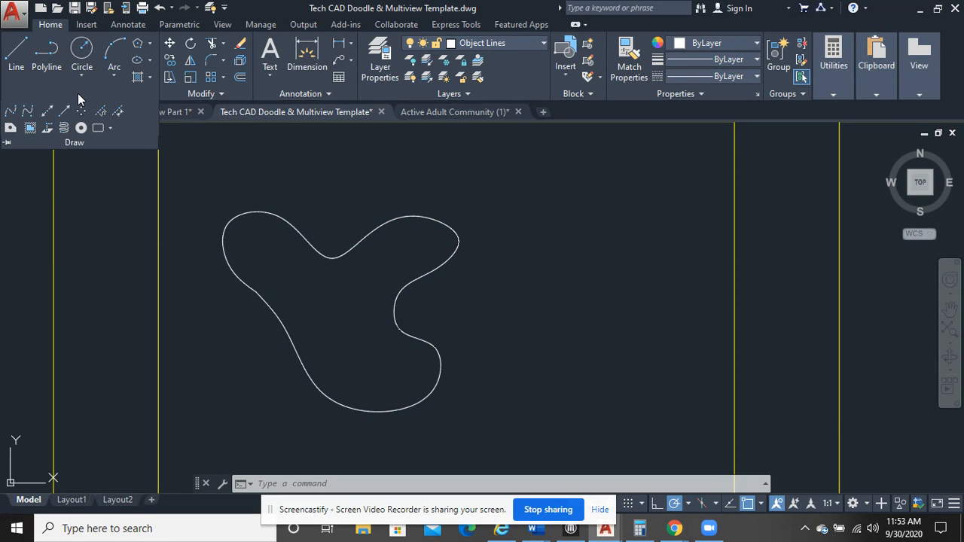
{"action": "left_click", "coordinate": [13, 113]}
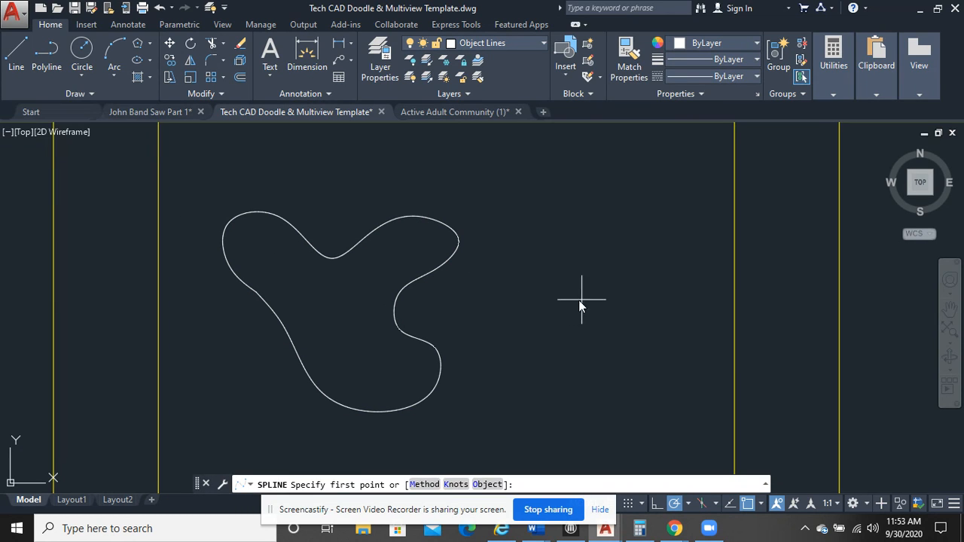
{"action": "left_click", "coordinate": [505, 301]}
{"action": "left_click", "coordinate": [539, 269]}
{"action": "left_click", "coordinate": [595, 224]}
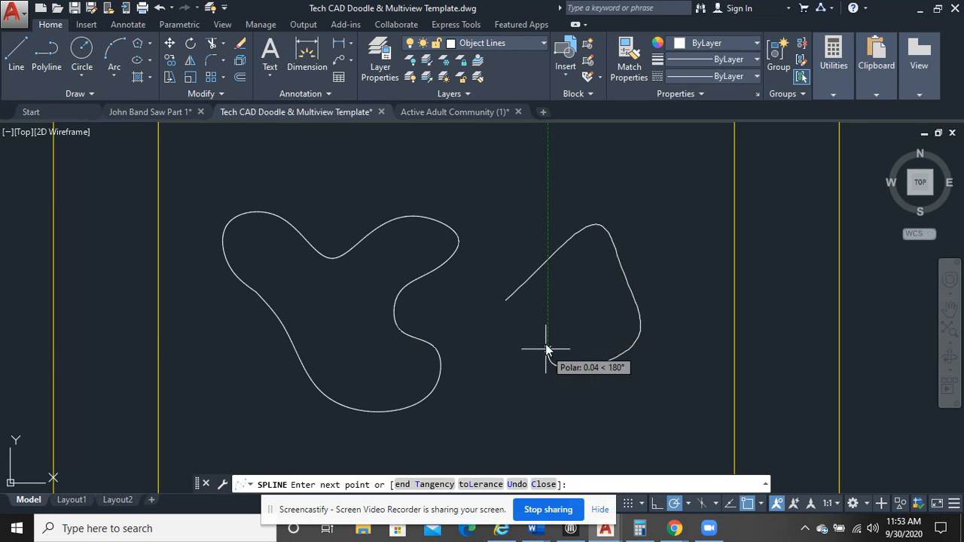
{"action": "left_click", "coordinate": [517, 320]}
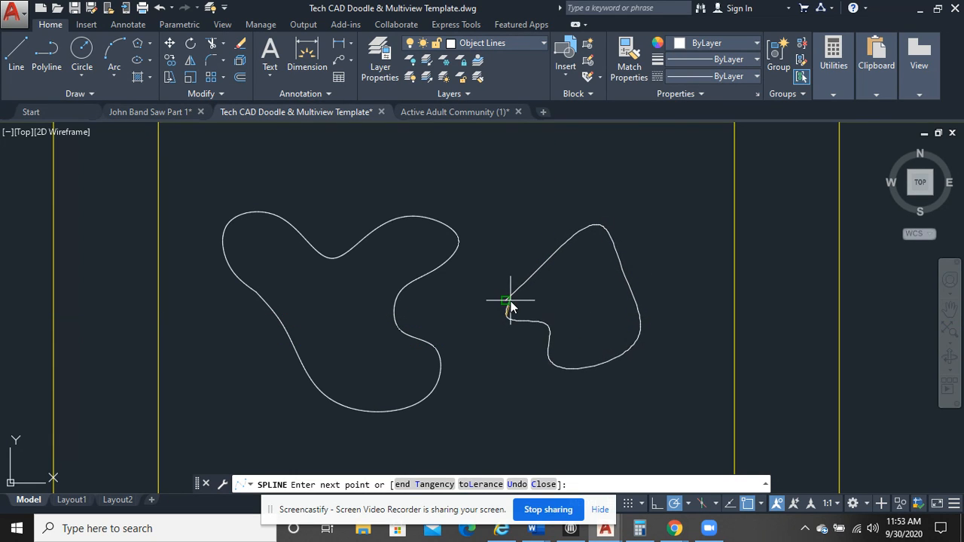
{"action": "left_click", "coordinate": [505, 301]}
{"action": "right_click", "coordinate": [565, 172]}
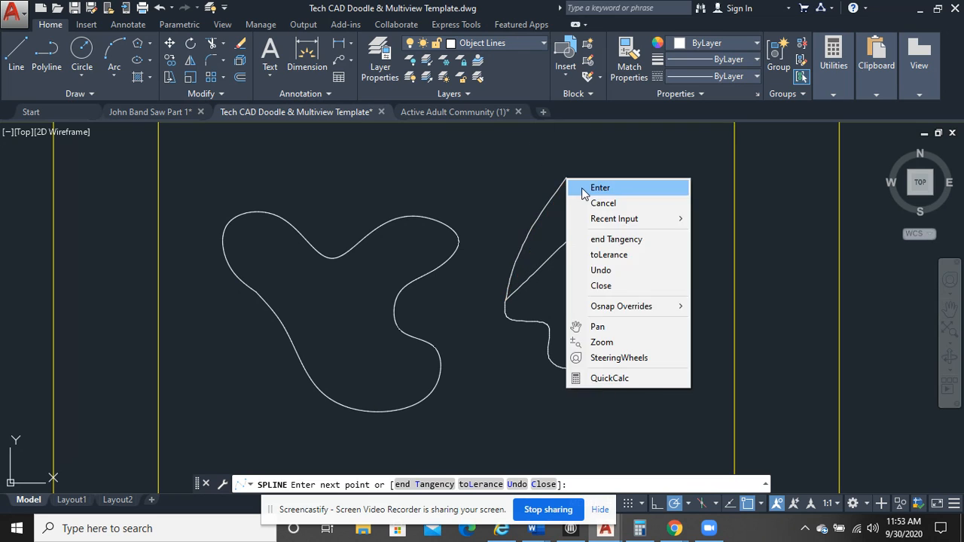
{"action": "left_click", "coordinate": [583, 187]}
Reshape the second spline's left side by moving its start point up and right and the next fit point up and left
{"action": "scroll", "coordinate": [534, 308], "scroll_direction": "up", "scroll_amount": 5}
{"action": "left_click", "coordinate": [463, 301]}
{"action": "left_click", "coordinate": [361, 235]}
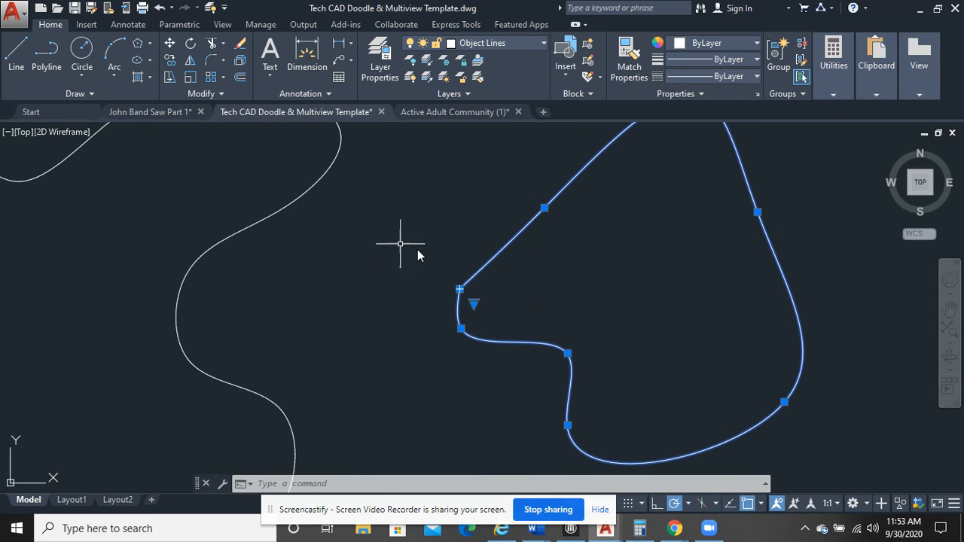
{"action": "left_click", "coordinate": [459, 289]}
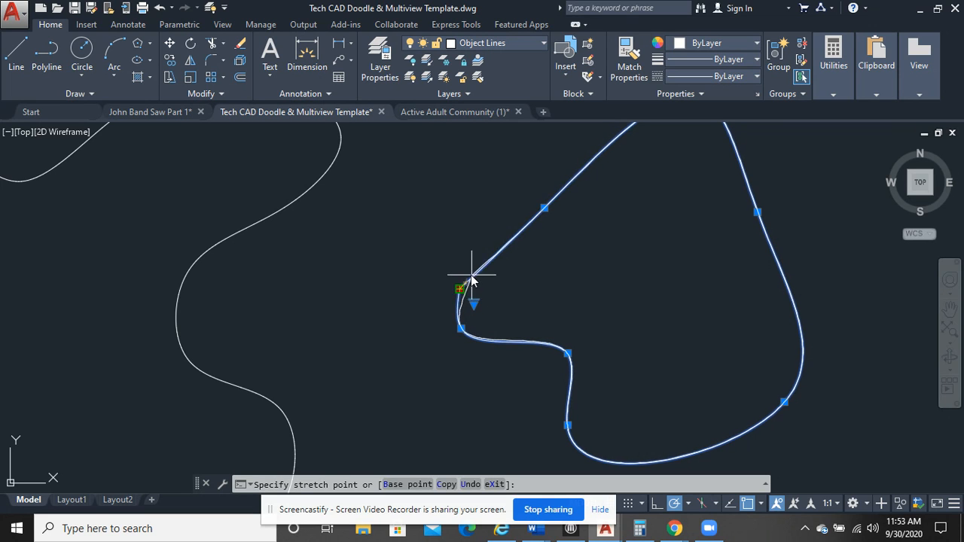
{"action": "left_click", "coordinate": [486, 233]}
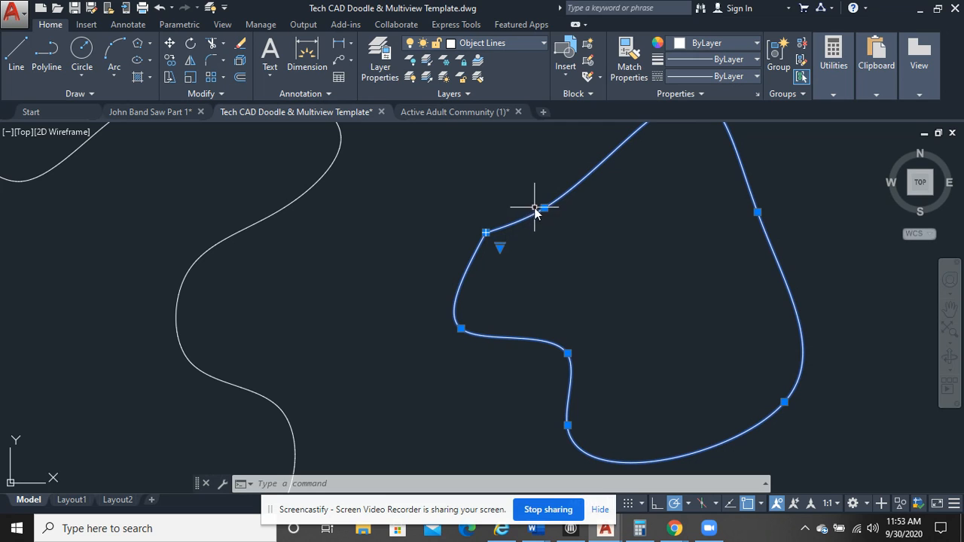
{"action": "left_click", "coordinate": [544, 207]}
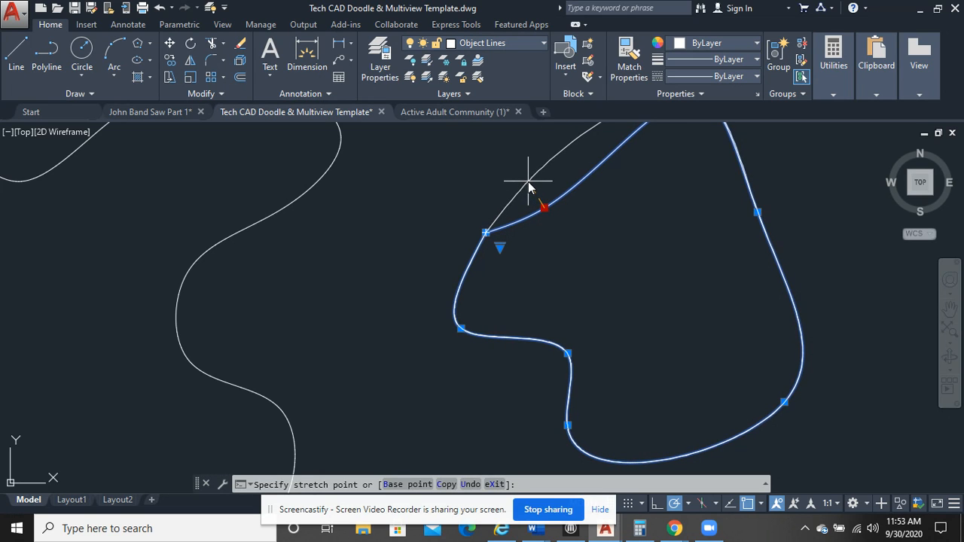
{"action": "left_click", "coordinate": [529, 189]}
{"action": "scroll", "coordinate": [607, 264], "scroll_direction": "down", "scroll_amount": 5}
{"action": "scroll", "coordinate": [609, 279], "scroll_direction": "up", "scroll_amount": 2}
{"action": "key", "text": "Escape"}
Draw a circle of diameter 0.5 in the upper-left area of the empty frame just right of the doodles
{"action": "scroll", "coordinate": [665, 346], "scroll_direction": "down", "scroll_amount": 2}
{"action": "middle_click_drag", "start_coordinate": [645, 334], "coordinate": [115, 317]}
{"action": "scroll", "coordinate": [199, 307], "scroll_direction": "up", "scroll_amount": 2}
{"action": "middle_click_drag", "start_coordinate": [379, 279], "coordinate": [344, 273]}
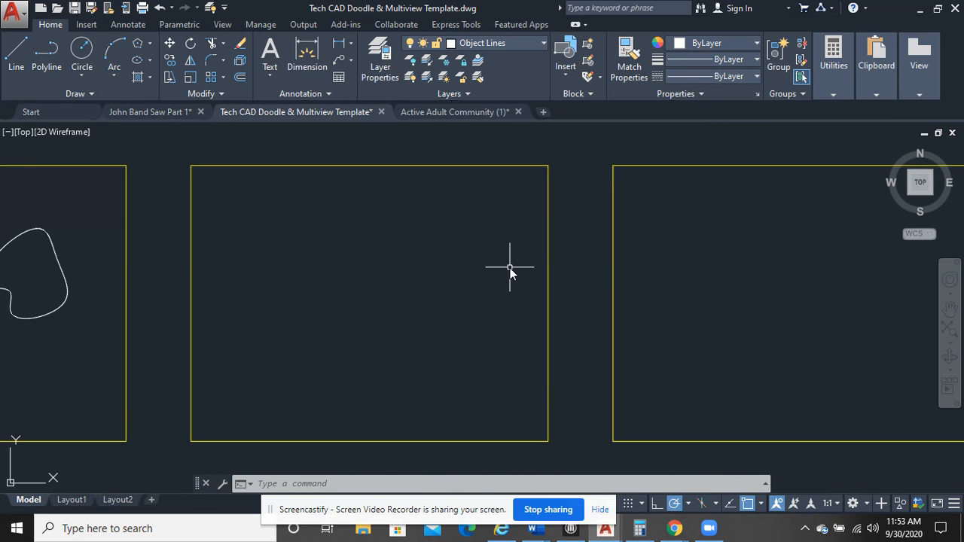
{"action": "middle_click_drag", "start_coordinate": [497, 221], "coordinate": [493, 225]}
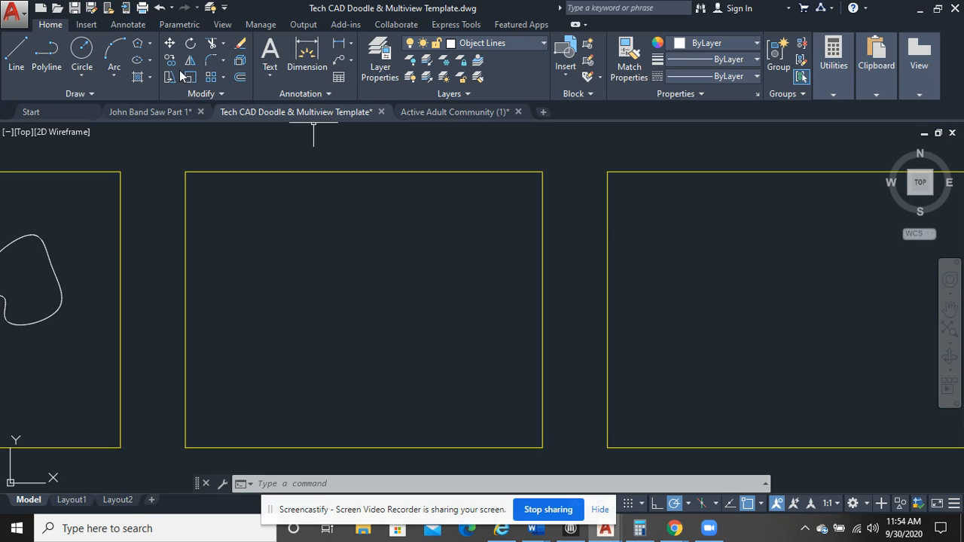
{"action": "left_click", "coordinate": [82, 50]}
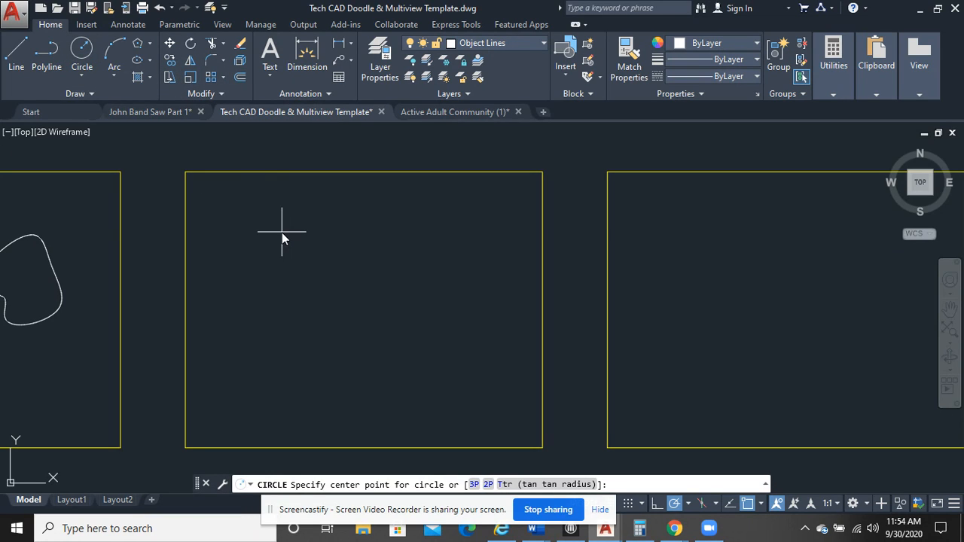
{"action": "left_click", "coordinate": [282, 232]}
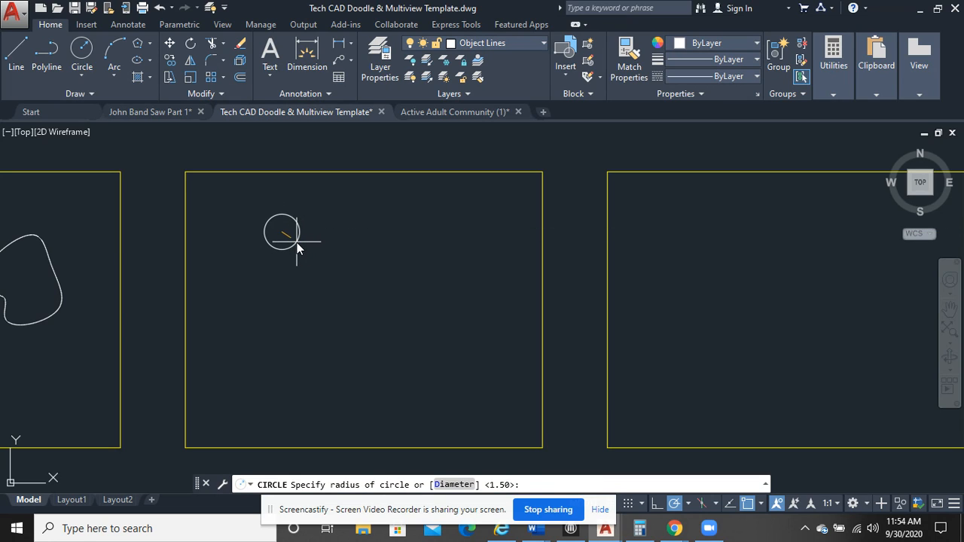
{"action": "type", "text": "d"}
{"action": "key", "text": "Return"}
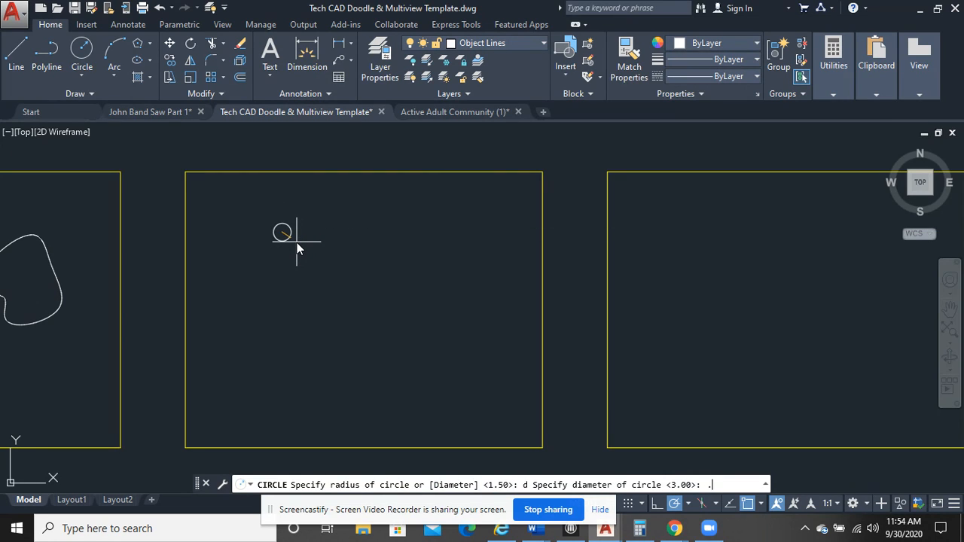
{"action": "type", "text": ".5"}
{"action": "key", "text": "Return"}
Copy the circle horizontally to the right from its center at distances of 2, 4 and 6
{"action": "scroll", "coordinate": [412, 283], "scroll_direction": "up", "scroll_amount": 2}
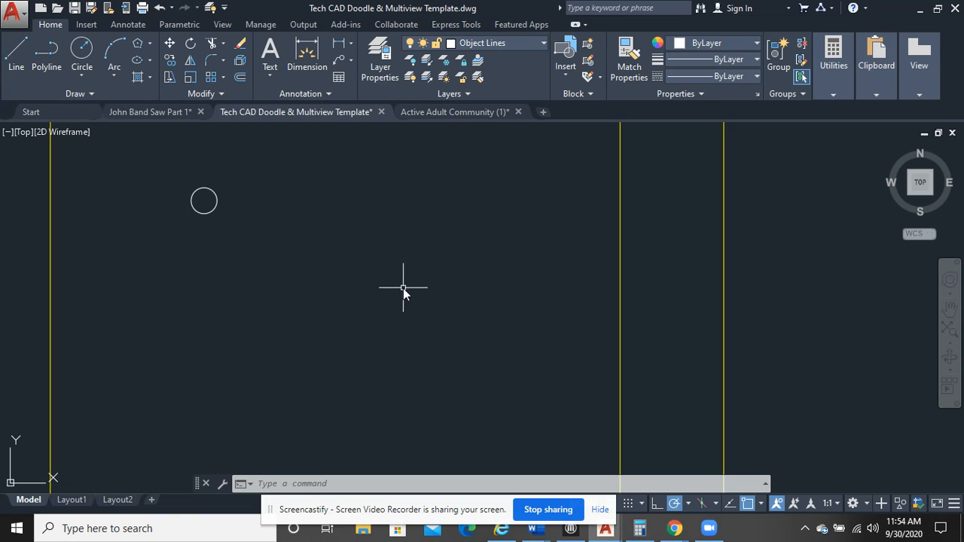
{"action": "middle_click_drag", "start_coordinate": [309, 223], "coordinate": [326, 245]}
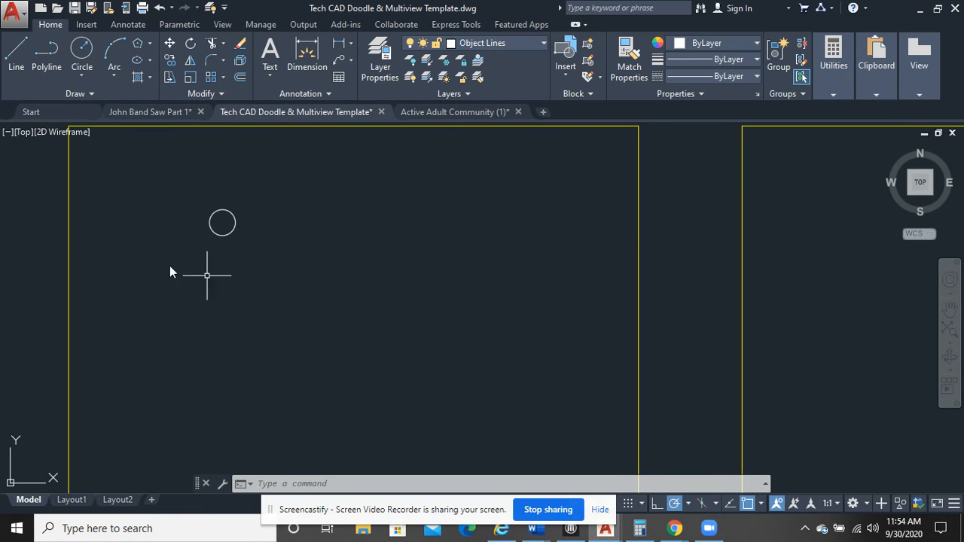
{"action": "left_click", "coordinate": [268, 254]}
{"action": "left_click", "coordinate": [177, 195]}
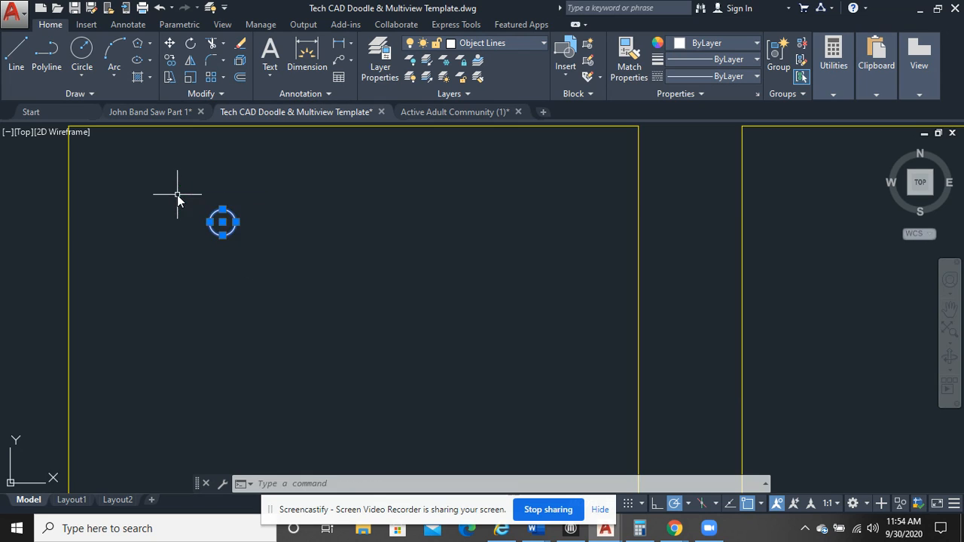
{"action": "right_click", "coordinate": [176, 171]}
{"action": "left_click", "coordinate": [222, 286]}
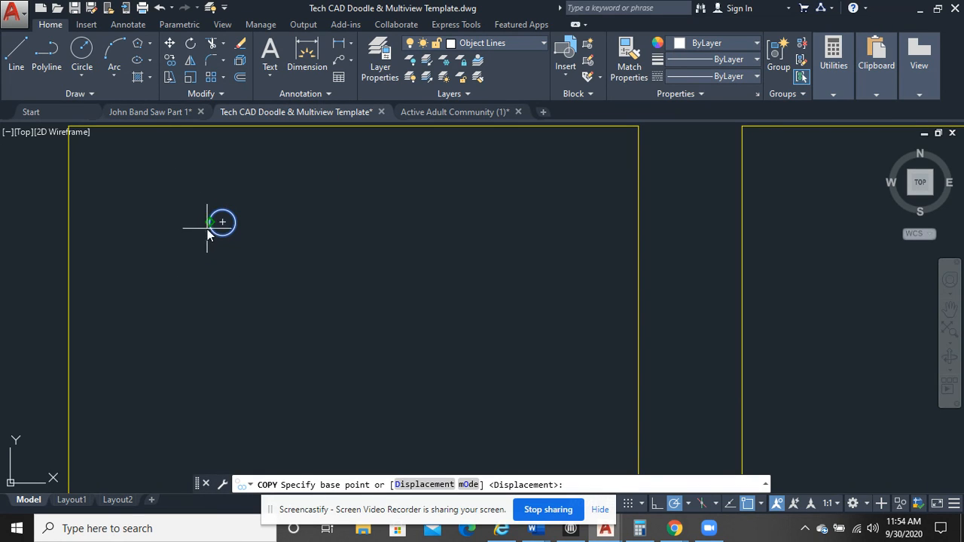
{"action": "left_click", "coordinate": [222, 222]}
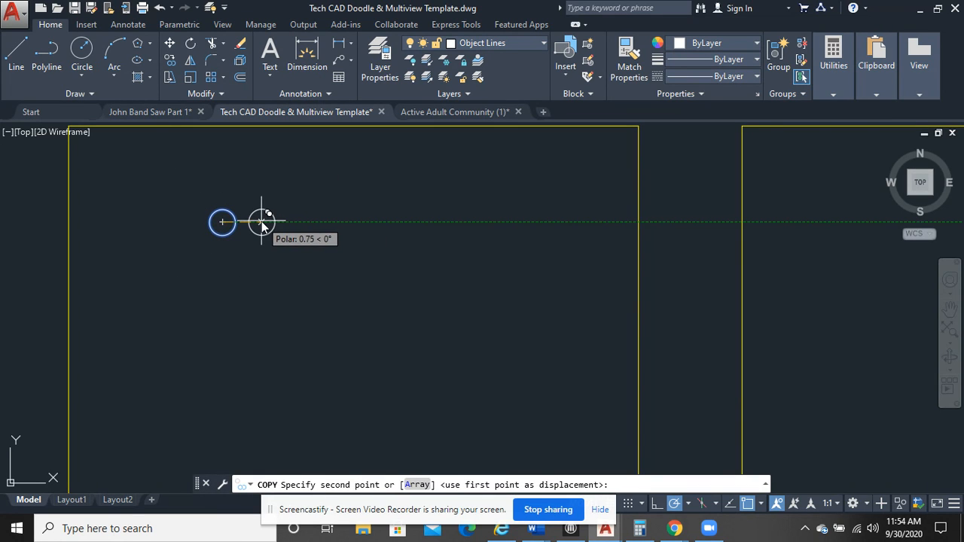
{"action": "type", "text": "2"}
{"action": "key", "text": "Return"}
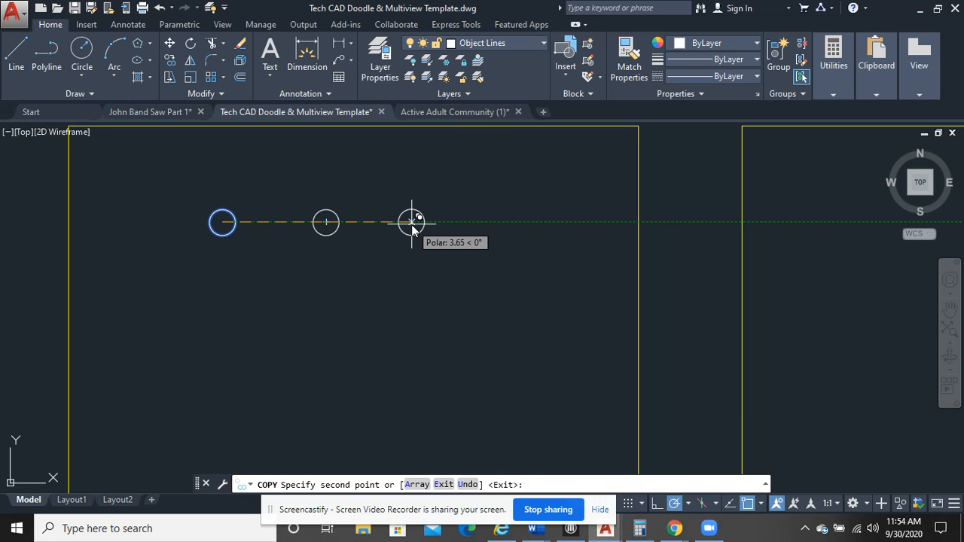
{"action": "type", "text": "4"}
{"action": "key", "text": "Return"}
{"action": "type", "text": "6"}
{"action": "key", "text": "Return"}
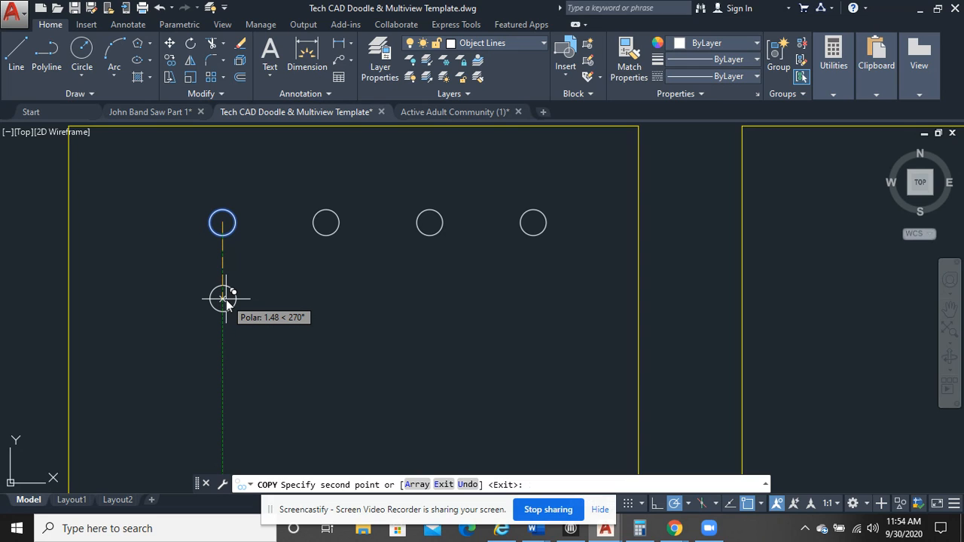
Copy the original circle 2 units straight down and finish the Copy command
{"action": "type", "text": "2"}
{"action": "key", "text": "Return"}
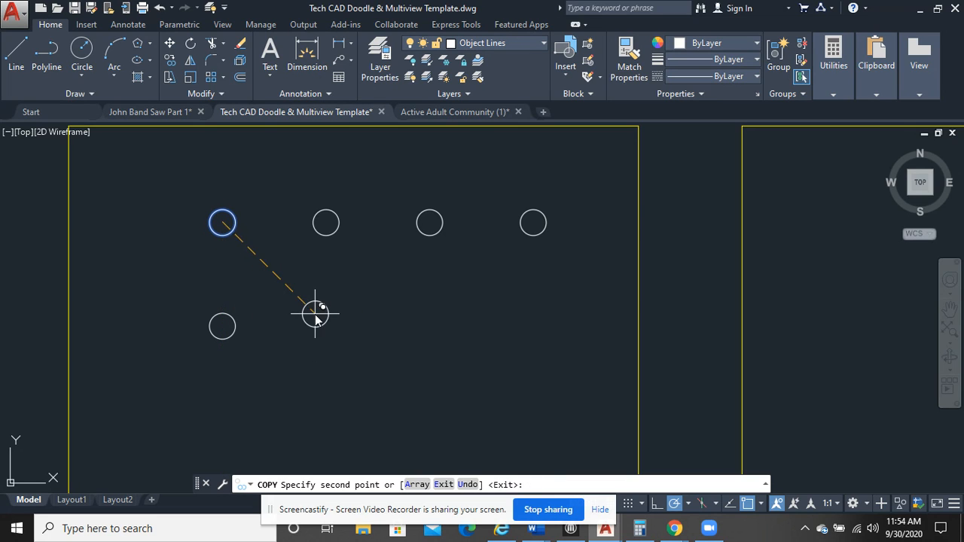
{"action": "key", "text": "Return"}
{"action": "left_click", "coordinate": [253, 350]}
{"action": "left_click", "coordinate": [223, 317]}
{"action": "key", "text": "Escape"}
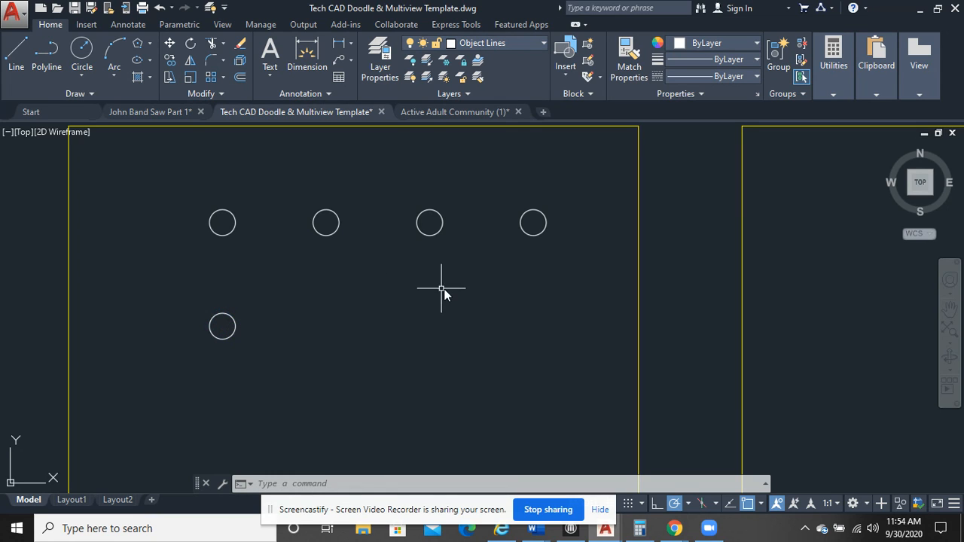
Copy the upper row's three right-hand circles straight down, level with the lower-left circle
{"action": "left_click", "coordinate": [584, 267]}
{"action": "left_click", "coordinate": [309, 181]}
{"action": "right_click", "coordinate": [315, 185]}
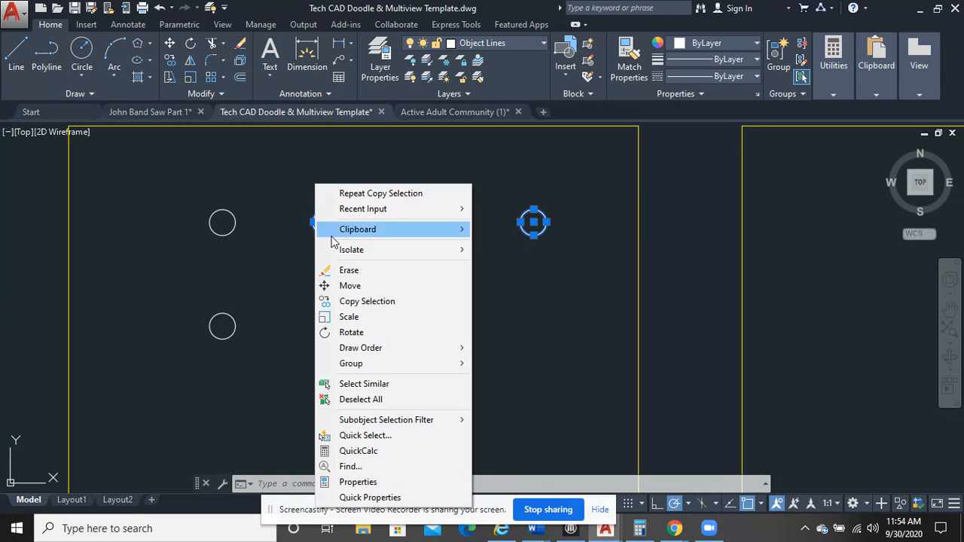
{"action": "left_click", "coordinate": [332, 303]}
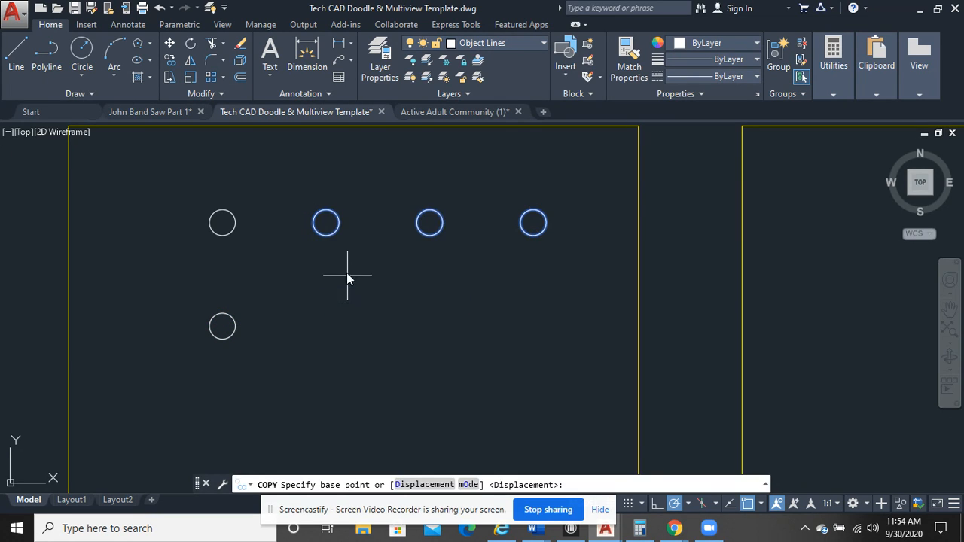
{"action": "left_click", "coordinate": [326, 223]}
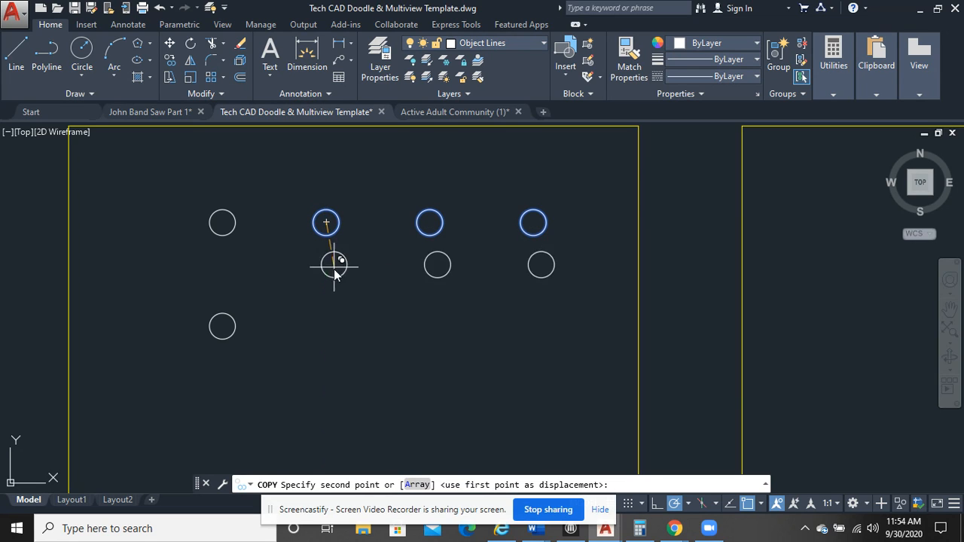
{"action": "left_click", "coordinate": [327, 325]}
{"action": "right_click", "coordinate": [396, 284]}
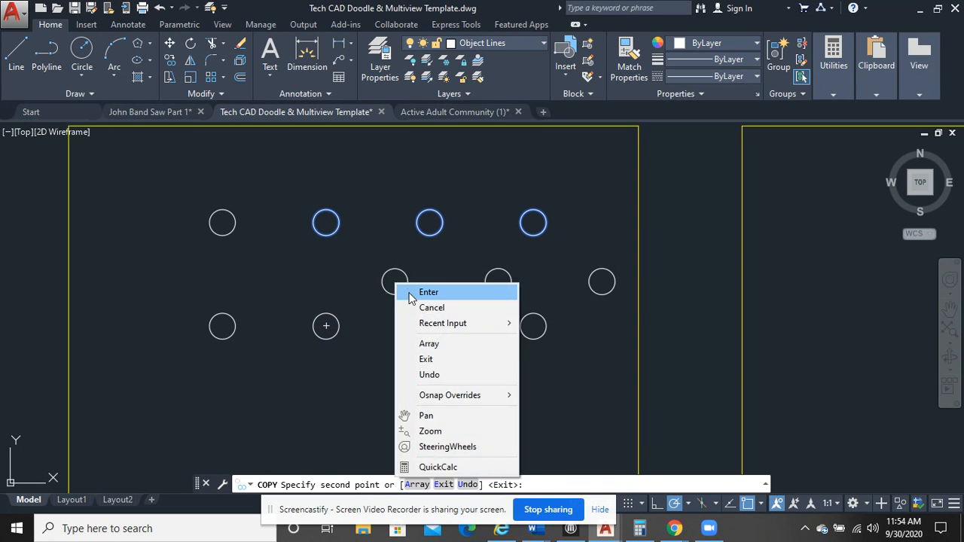
{"action": "left_click", "coordinate": [425, 292]}
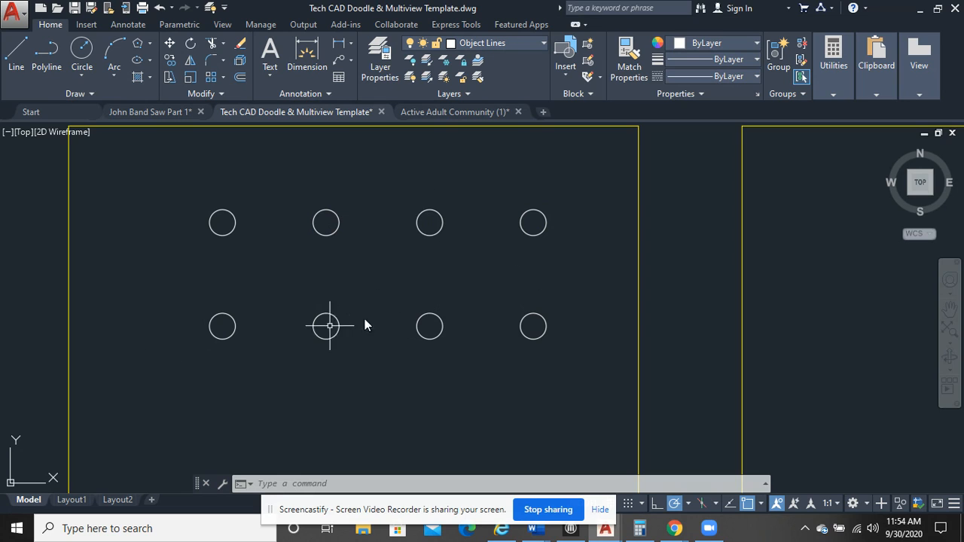
Erase all the copied circles, keeping only the original one at the upper left
{"action": "left_click", "coordinate": [569, 368]}
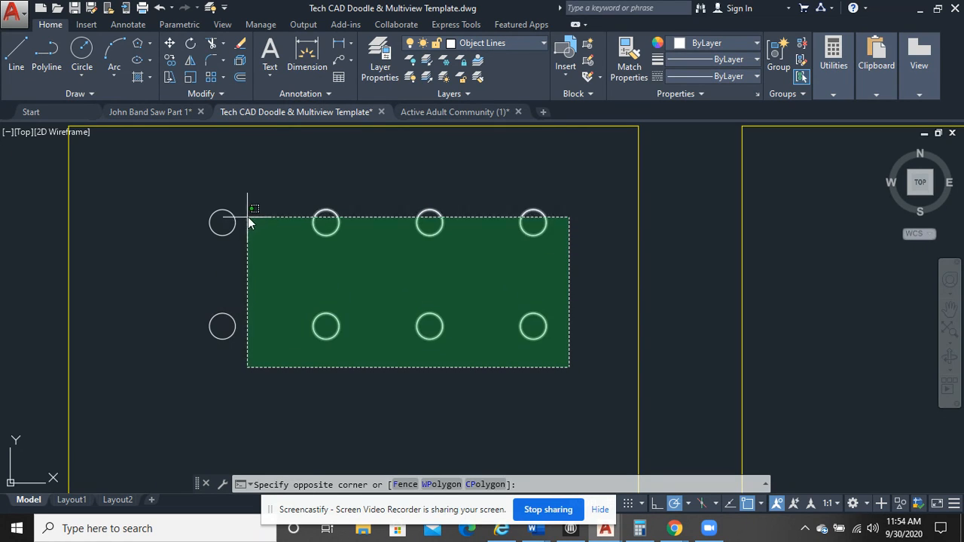
{"action": "left_click", "coordinate": [270, 197]}
{"action": "left_click", "coordinate": [291, 366]}
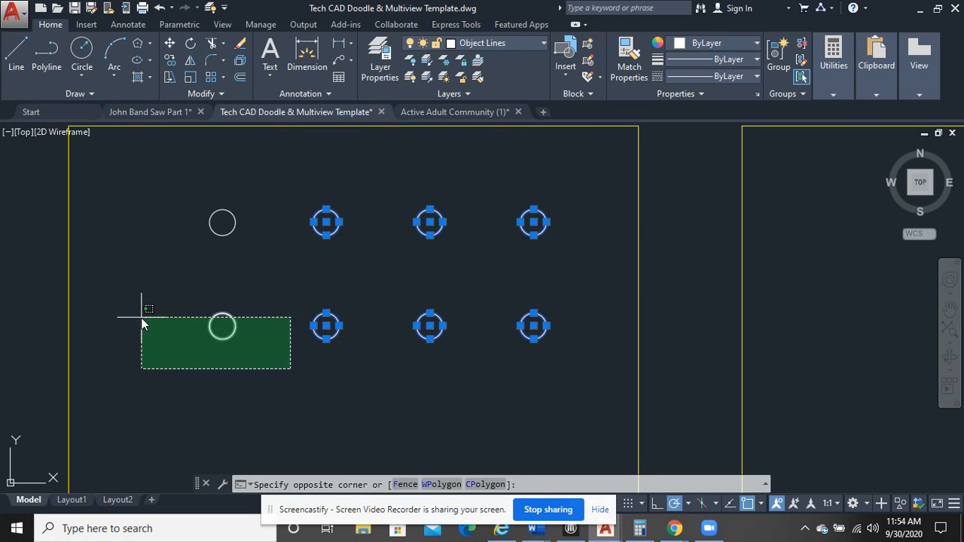
{"action": "left_click", "coordinate": [140, 318]}
{"action": "key", "text": "Delete"}
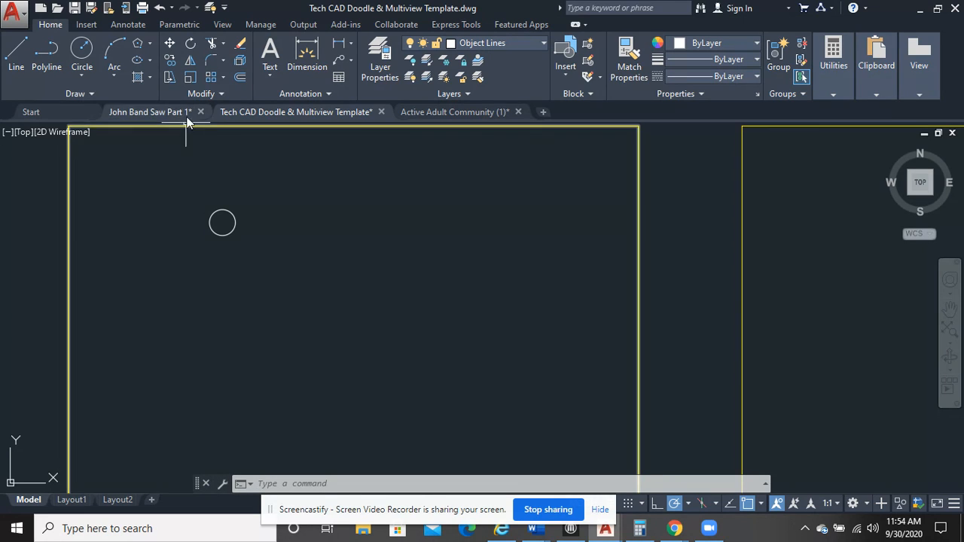
Create a rectangular array from the circle in the frame's upper-left area and set it to 5 rows
{"action": "left_click", "coordinate": [223, 77]}
{"action": "left_click", "coordinate": [223, 77]}
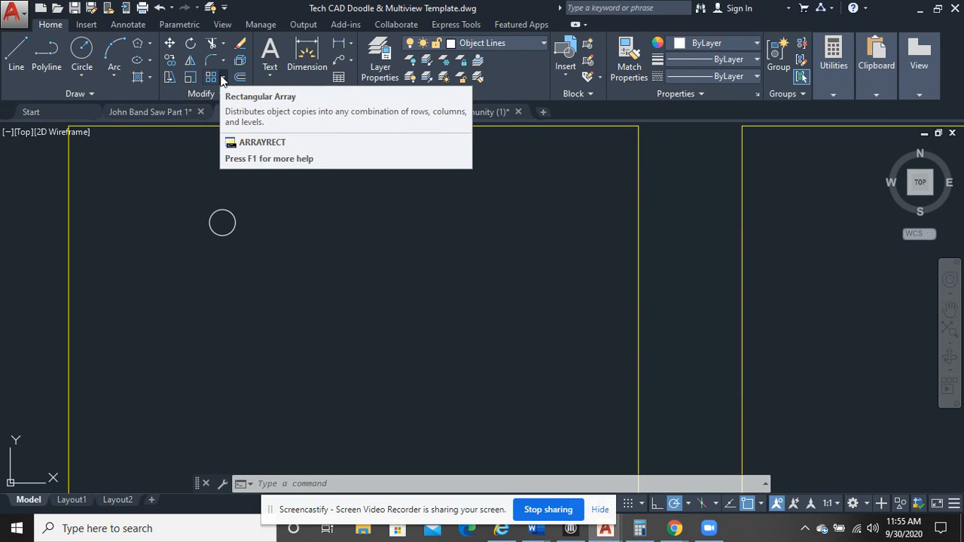
{"action": "left_click", "coordinate": [223, 77]}
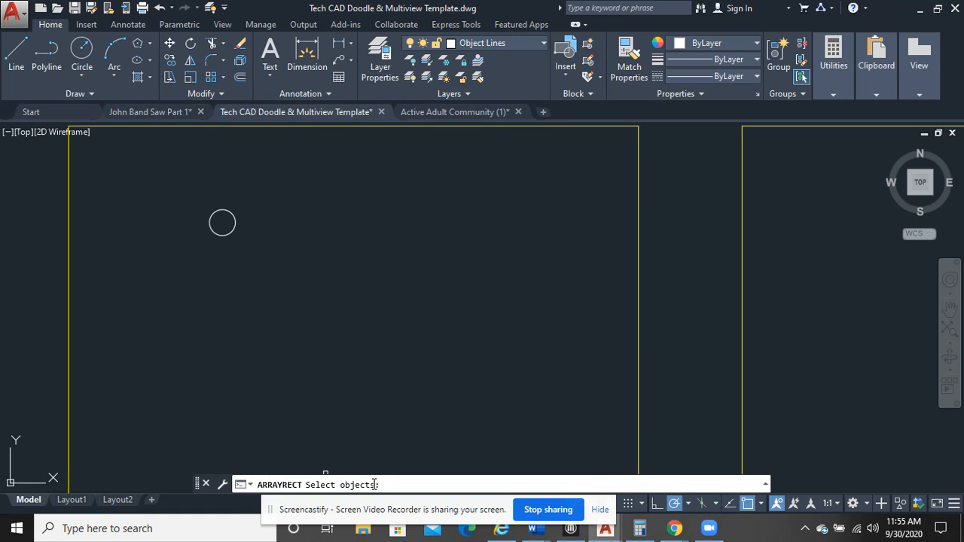
{"action": "left_click", "coordinate": [234, 232]}
{"action": "key", "text": "Return"}
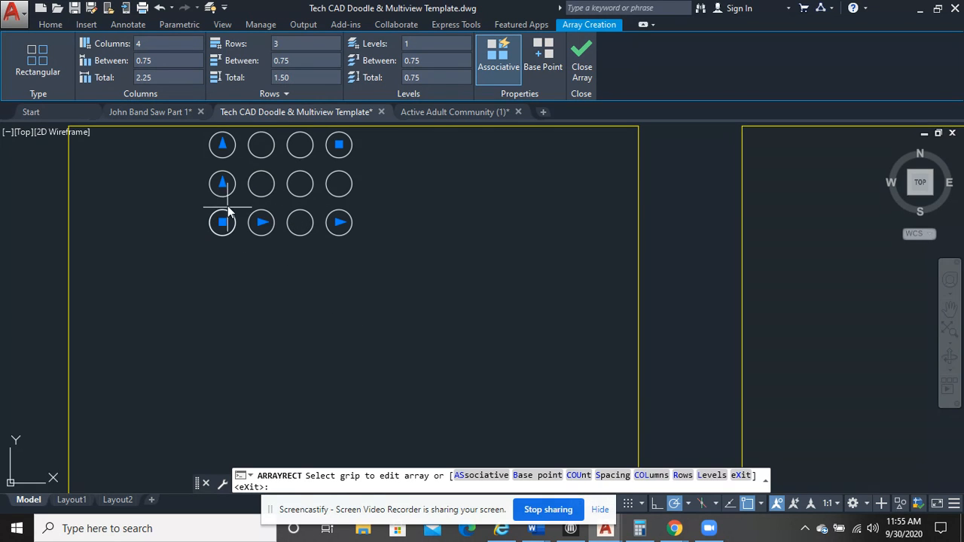
{"action": "middle_click_drag", "start_coordinate": [397, 252], "coordinate": [392, 289]}
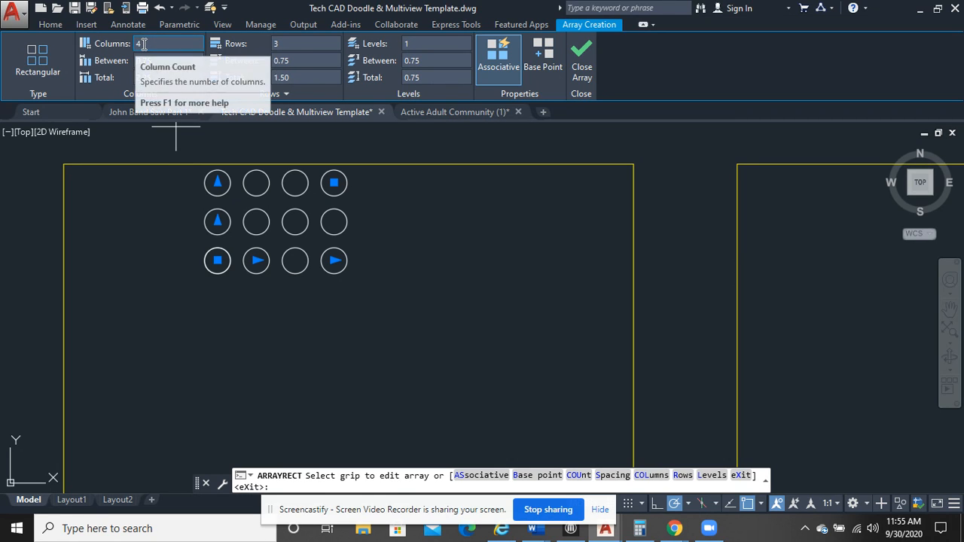
{"action": "left_click", "coordinate": [288, 43]}
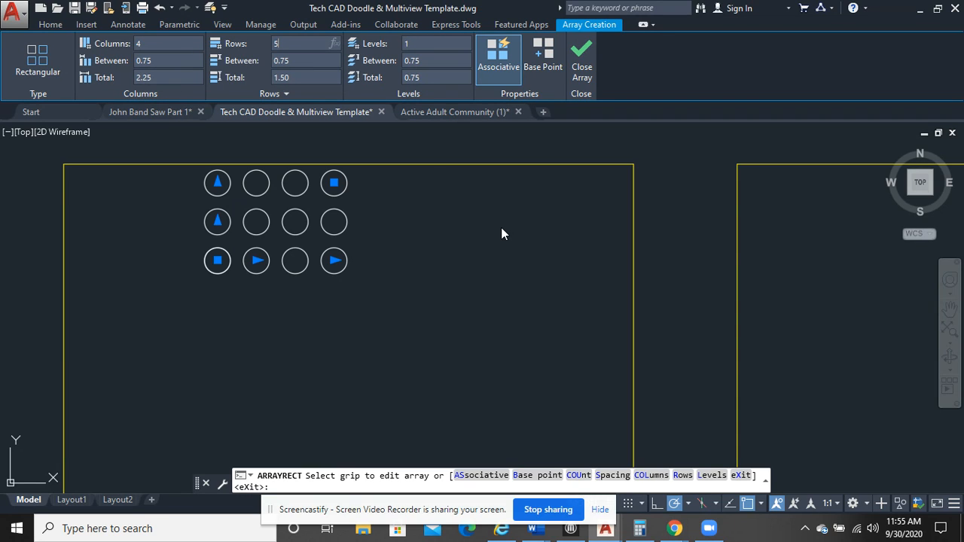
{"action": "key", "text": "Return"}
Try 2 columns for the circle array, and settle on a column count of 5
{"action": "mouse_move", "coordinate": [426, 212]}
{"action": "middle_mouse_down"}
{"action": "mouse_move", "coordinate": [493, 252]}
{"action": "mouse_move", "coordinate": [474, 266]}
{"action": "middle_mouse_up"}
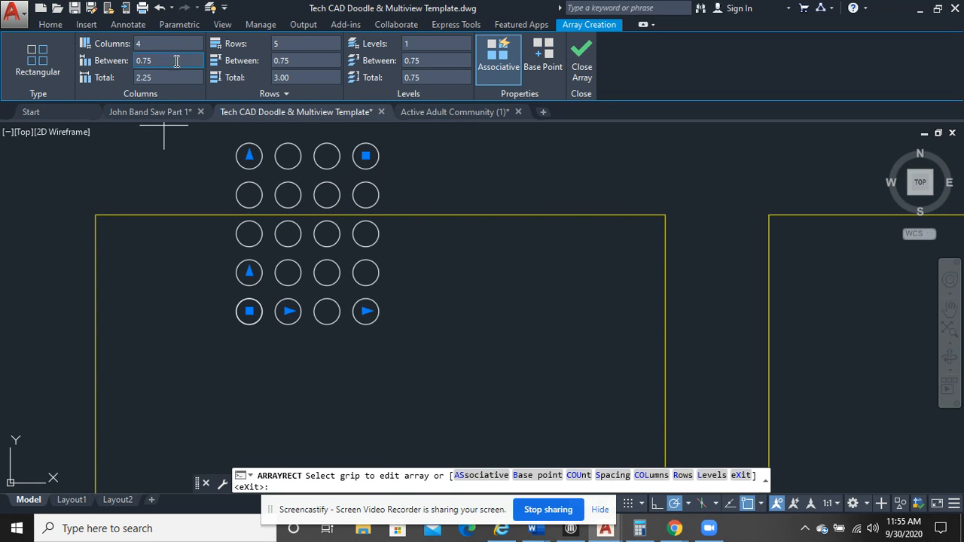
{"action": "left_click", "coordinate": [175, 46]}
{"action": "type", "text": "2"}
{"action": "key", "text": "Return"}
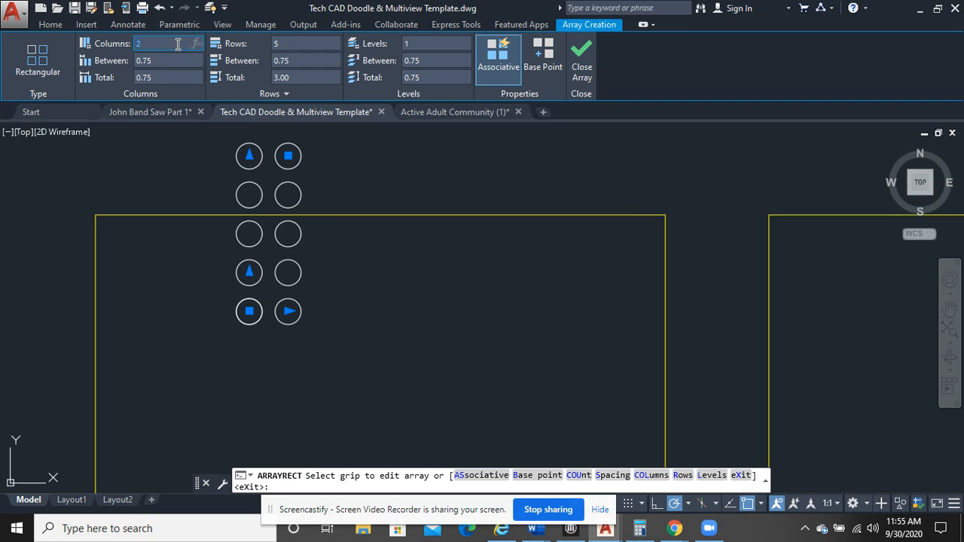
{"action": "type", "text": "5"}
{"action": "key", "text": "Return"}
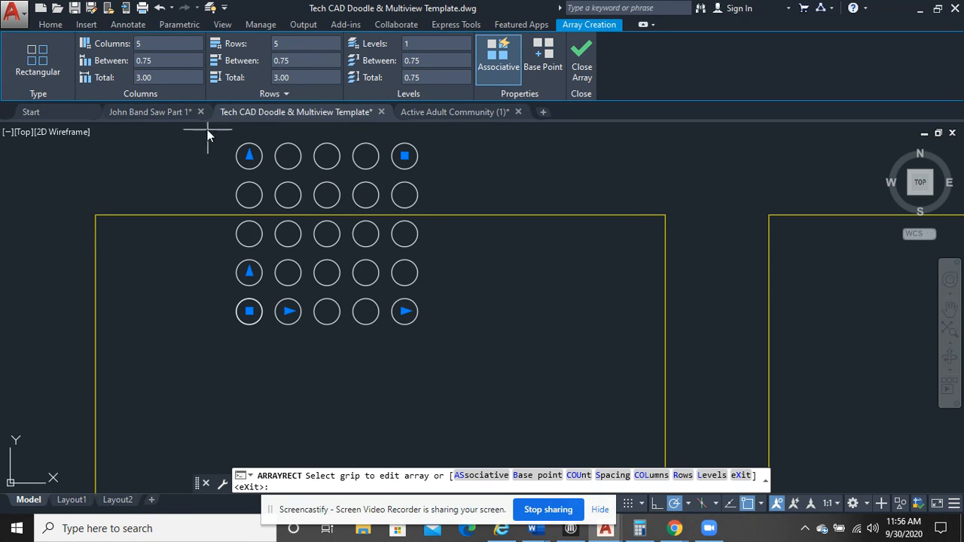
Set both the column spacing and the row spacing of the array to 2 and finish the array
{"action": "left_click", "coordinate": [160, 65]}
{"action": "mouse_move", "coordinate": [209, 119]}
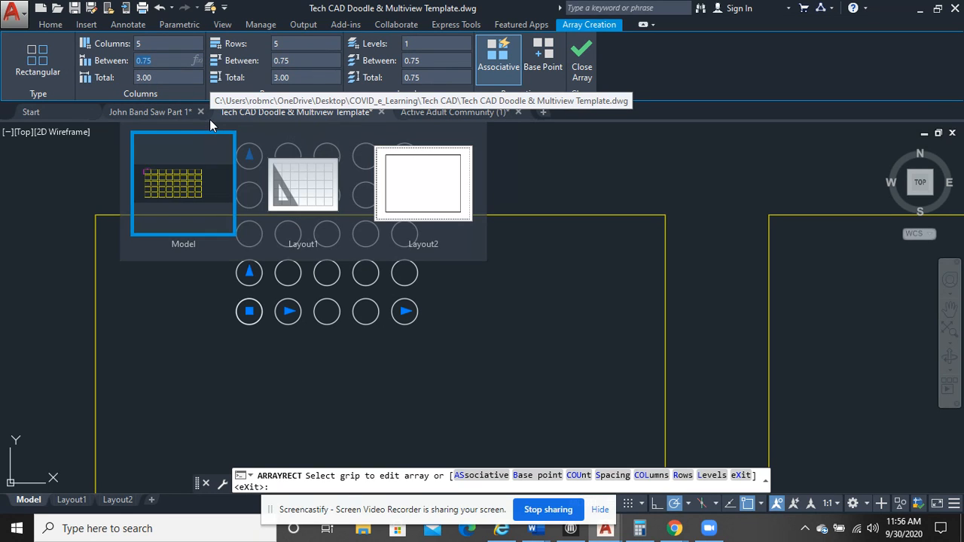
{"action": "type", "text": "2"}
{"action": "key", "text": "Return"}
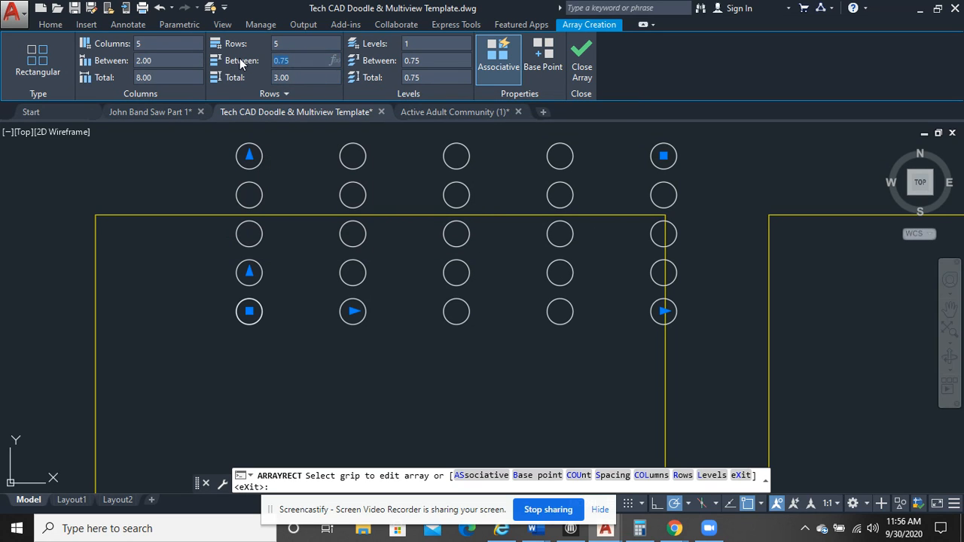
{"action": "type", "text": "2"}
{"action": "key", "text": "Return"}
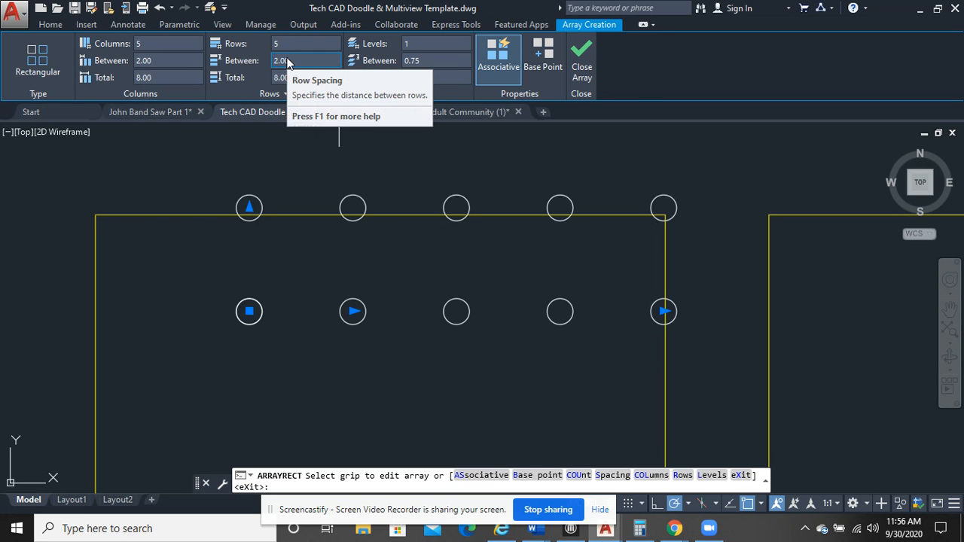
{"action": "scroll", "coordinate": [393, 239], "scroll_direction": "down", "scroll_amount": 4}
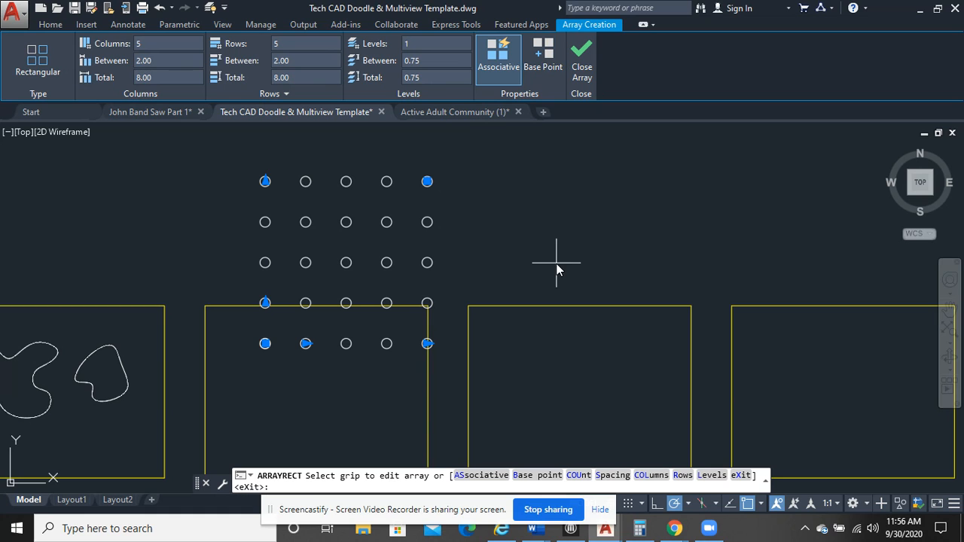
{"action": "left_click", "coordinate": [582, 62]}
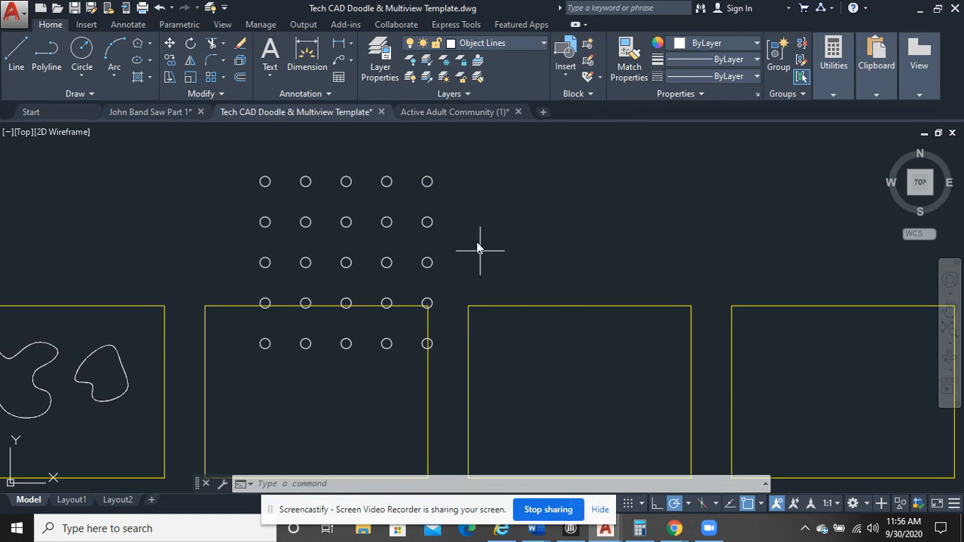
Explode the circle array into individual circles, checking how it selects before and after
{"action": "scroll", "coordinate": [468, 226], "scroll_direction": "up", "scroll_amount": 2}
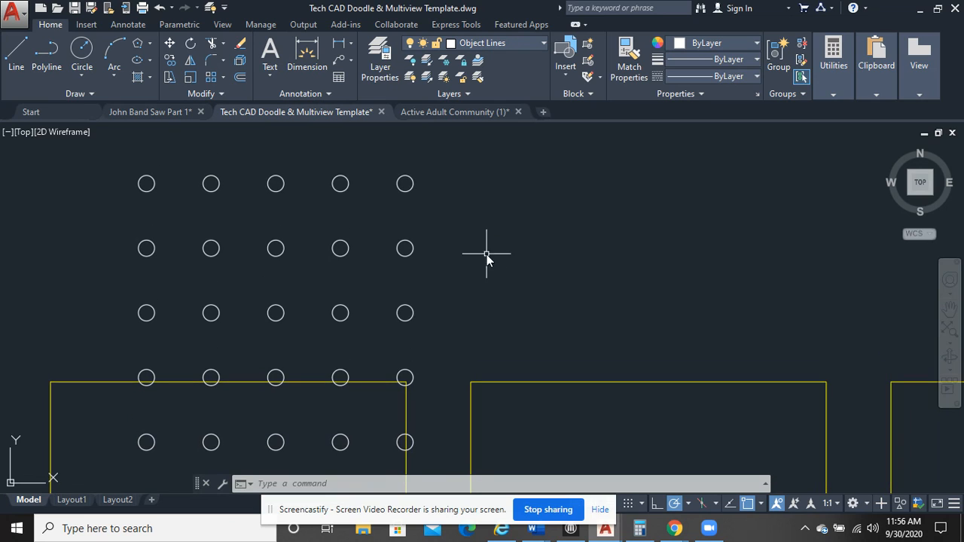
{"action": "left_click", "coordinate": [405, 190]}
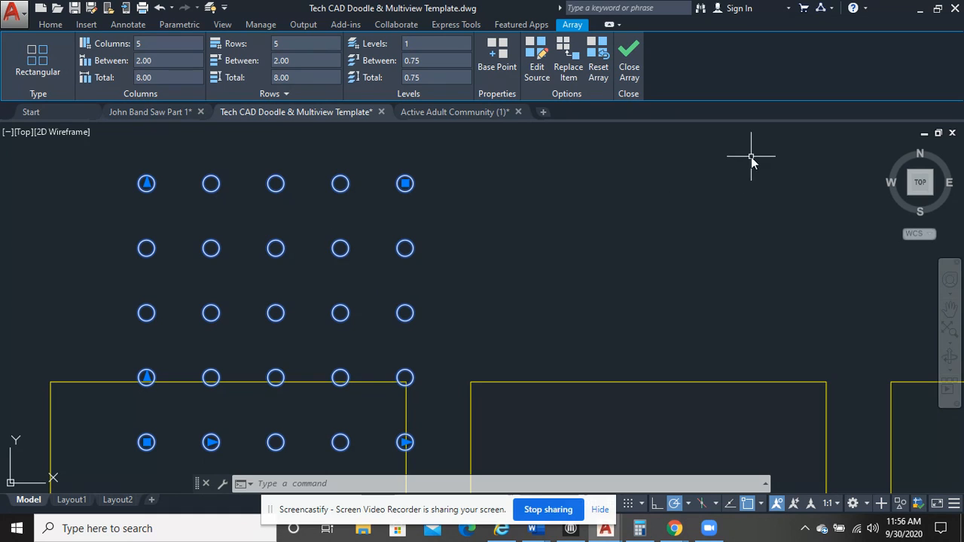
{"action": "key", "text": "Escape"}
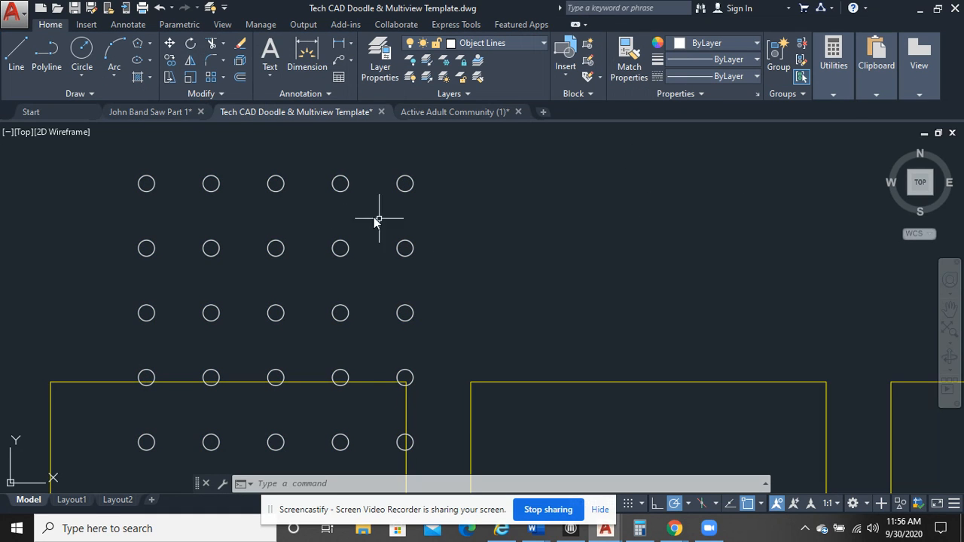
{"action": "left_click", "coordinate": [238, 64]}
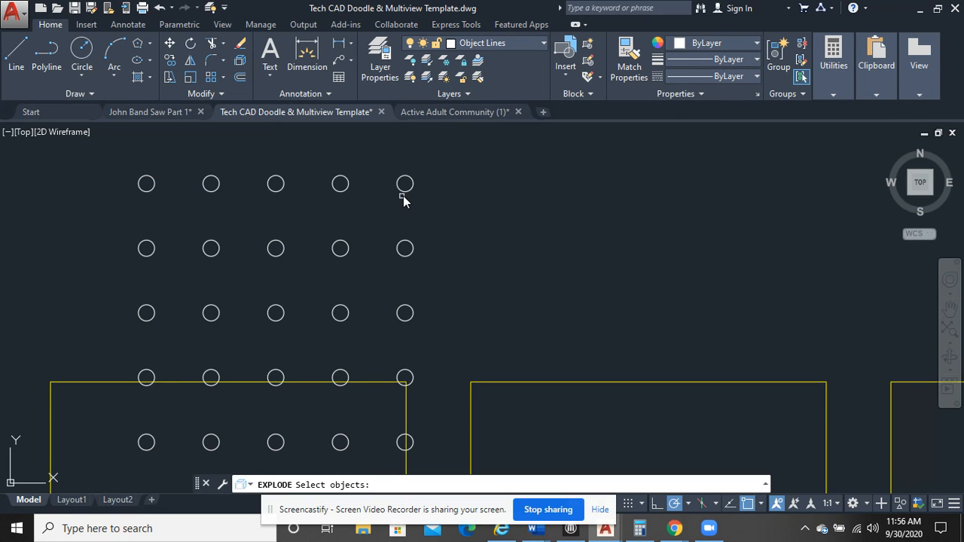
{"action": "key", "text": "Return"}
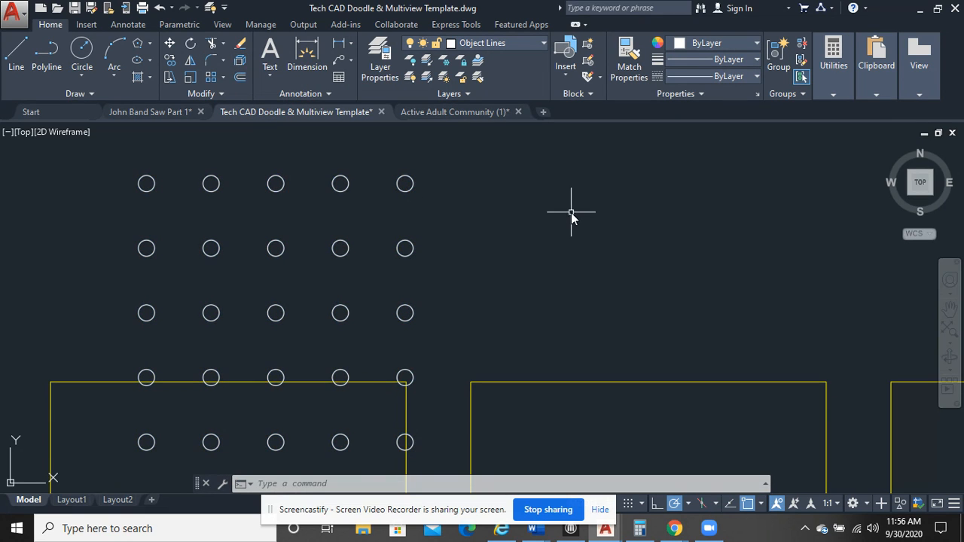
{"action": "left_click", "coordinate": [405, 185]}
{"action": "key", "text": "Escape"}
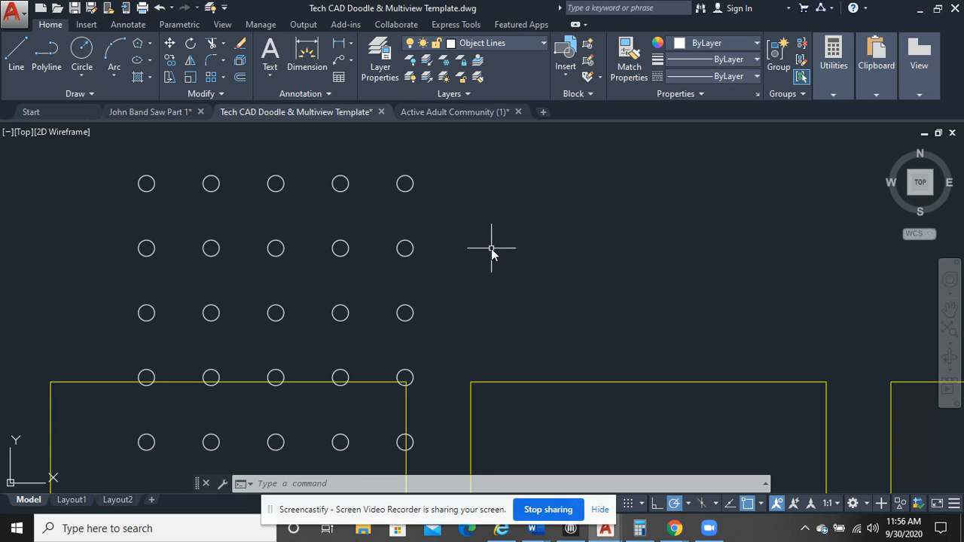
Erase the four right-hand circles in each of the two upper rows
{"action": "left_click", "coordinate": [494, 299]}
{"action": "left_click", "coordinate": [210, 180]}
{"action": "key", "text": "Delete"}
{"action": "scroll", "coordinate": [334, 283], "scroll_direction": "down", "scroll_amount": 4}
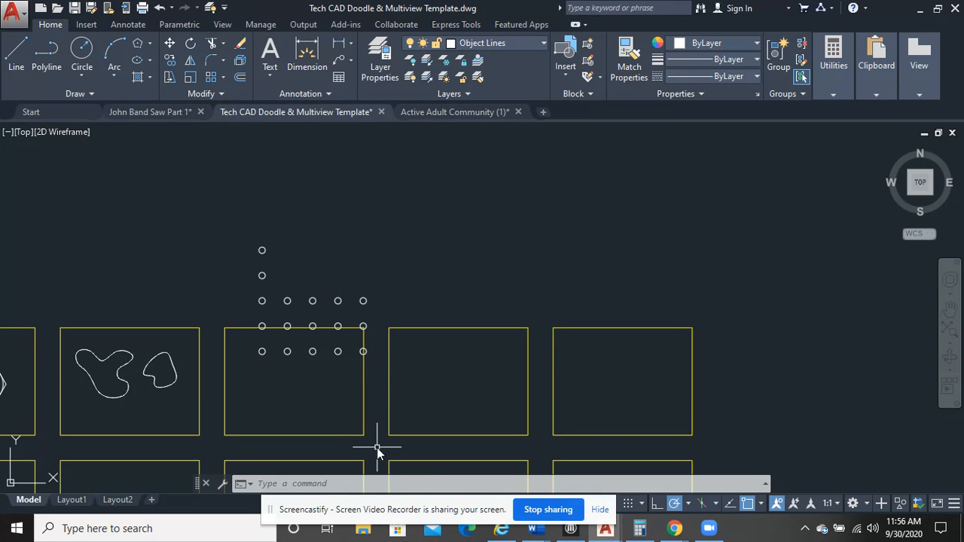
Erase the three lower rows of circles and the lower of the two leftover circles above them
{"action": "scroll", "coordinate": [373, 365], "scroll_direction": "up", "scroll_amount": 4}
{"action": "left_click", "coordinate": [349, 357]}
{"action": "left_click", "coordinate": [91, 323]}
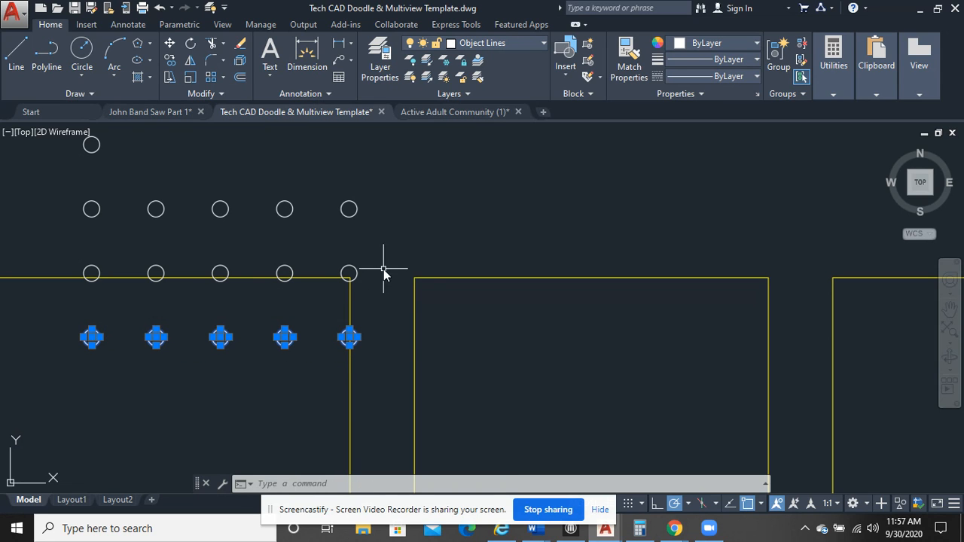
{"action": "left_click", "coordinate": [384, 269]}
{"action": "left_click", "coordinate": [90, 144]}
{"action": "type", "text": "e"}
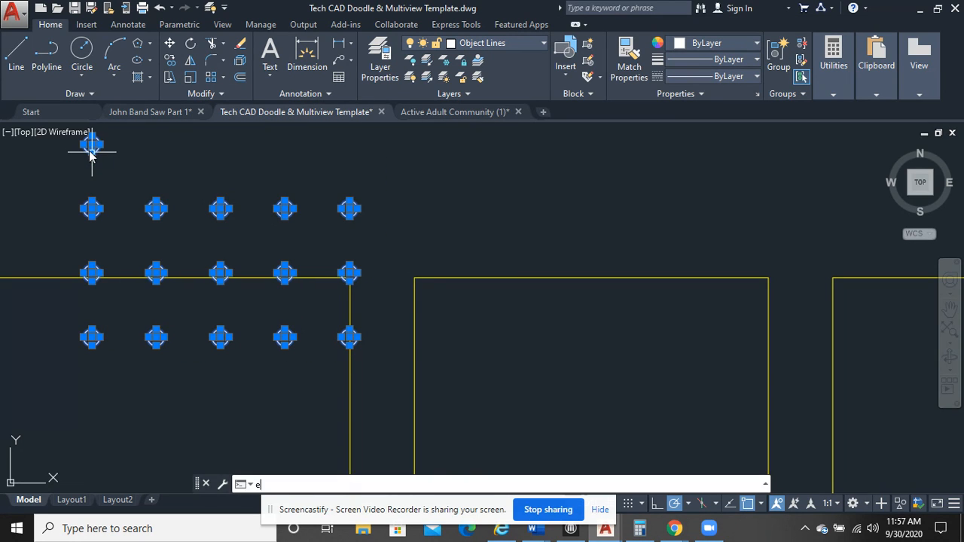
{"action": "key", "text": "Return"}
{"action": "scroll", "coordinate": [245, 241], "scroll_direction": "down", "scroll_amount": 4}
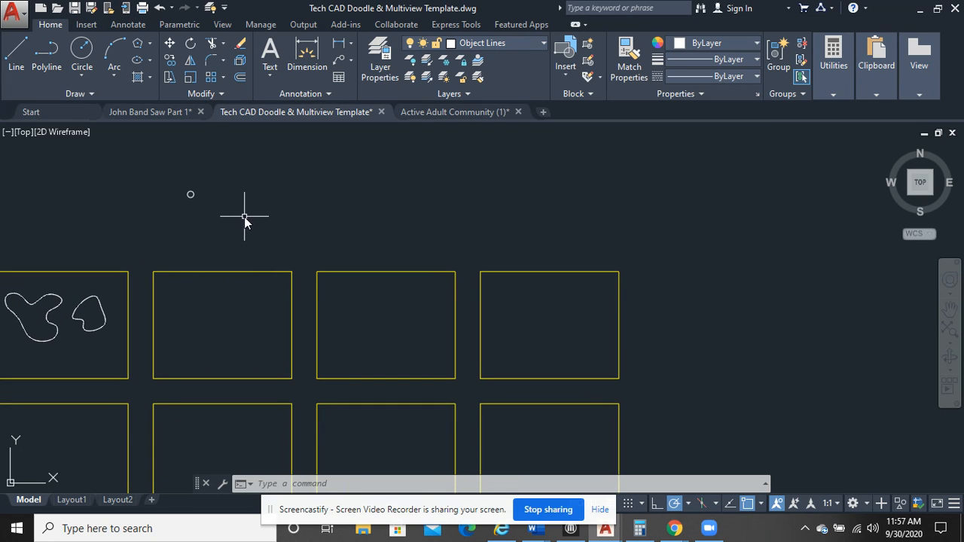
Undo the erasures, the explode, the array and the earlier circle copies, back to the single original circle
{"action": "left_click", "coordinate": [159, 8]}
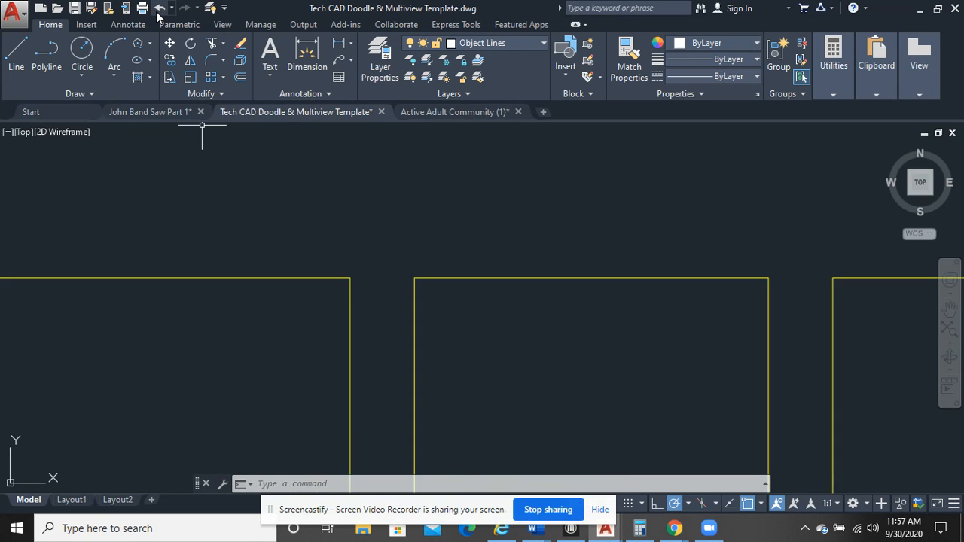
{"action": "left_click", "coordinate": [159, 8]}
{"action": "left_click", "coordinate": [159, 8]}
{"action": "left_click", "coordinate": [159, 8]}
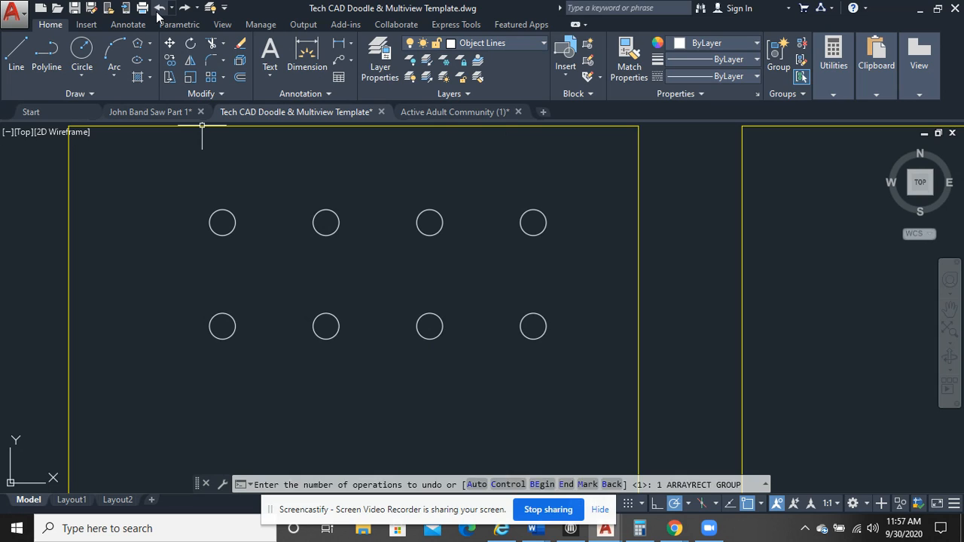
{"action": "left_click", "coordinate": [159, 8]}
{"action": "left_click", "coordinate": [159, 8]}
Create a rectangular array of the circle with the default 4 columns and 3 rows spaced 0.75 apart
{"action": "left_click", "coordinate": [282, 263]}
{"action": "left_click", "coordinate": [194, 211]}
{"action": "left_click", "coordinate": [211, 78]}
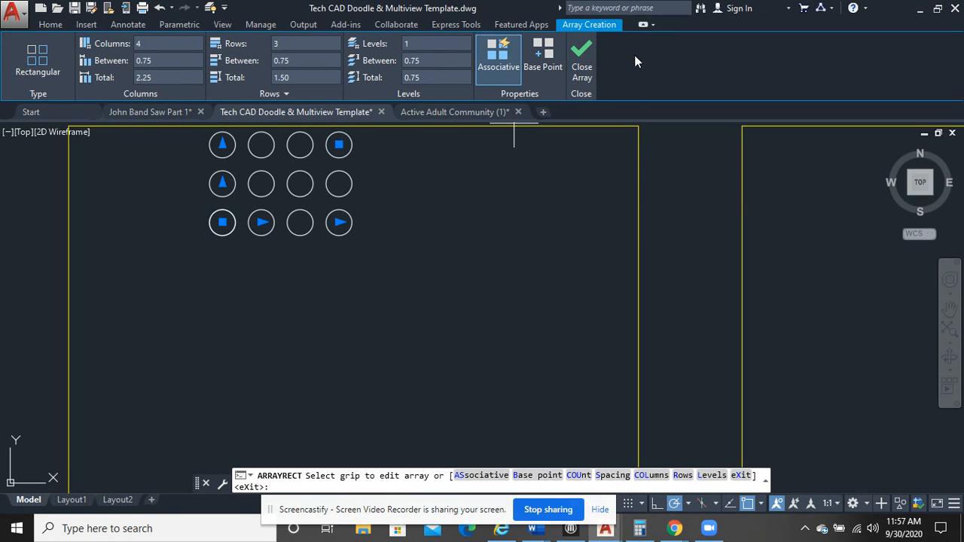
{"action": "left_click", "coordinate": [583, 69]}
Move the circle array straight down about 3.2 units so that it lies inside the frame
{"action": "left_click", "coordinate": [421, 271]}
{"action": "left_click", "coordinate": [250, 216]}
{"action": "right_click", "coordinate": [255, 153]}
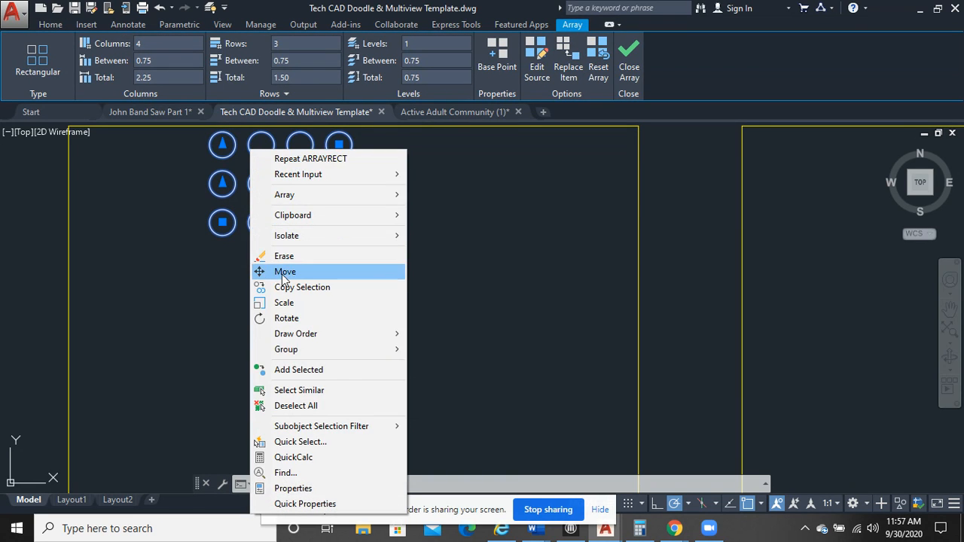
{"action": "left_click", "coordinate": [280, 271]}
{"action": "left_click", "coordinate": [301, 185]}
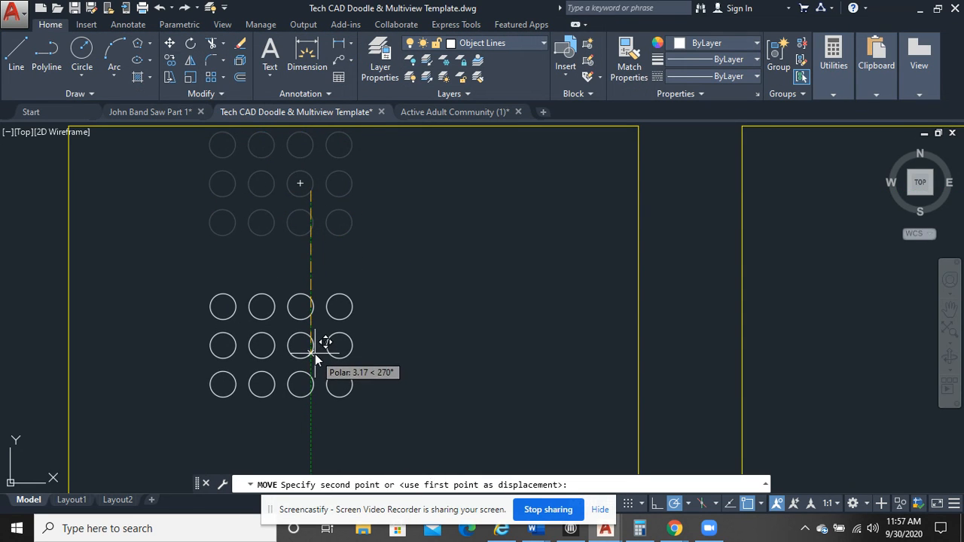
{"action": "left_click", "coordinate": [313, 349]}
Draw a fit-point spline in the next empty frame, running down into a valley and rising again to the right
{"action": "middle_click_drag", "start_coordinate": [633, 305], "coordinate": [549, 299]}
{"action": "middle_click_drag", "start_coordinate": [223, 303], "coordinate": [217, 300]}
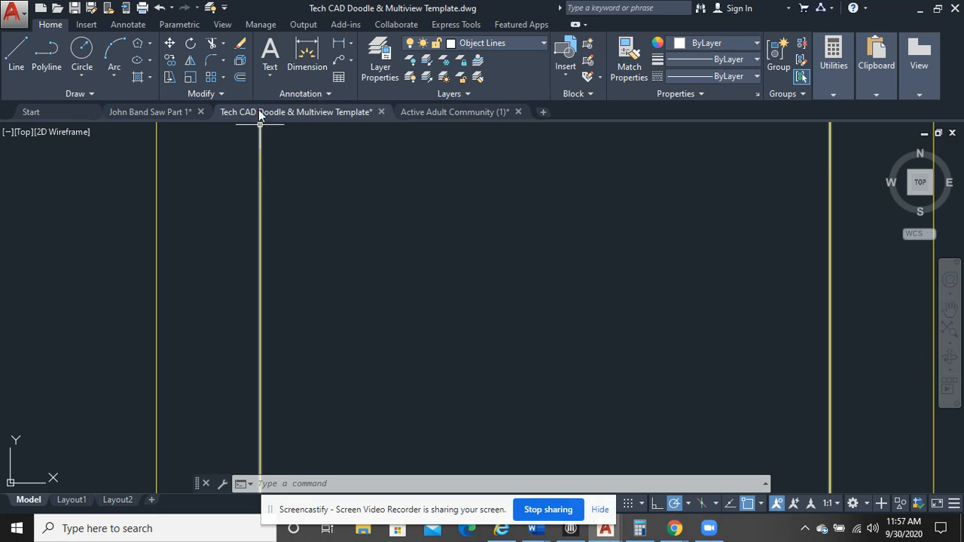
{"action": "left_click", "coordinate": [222, 78]}
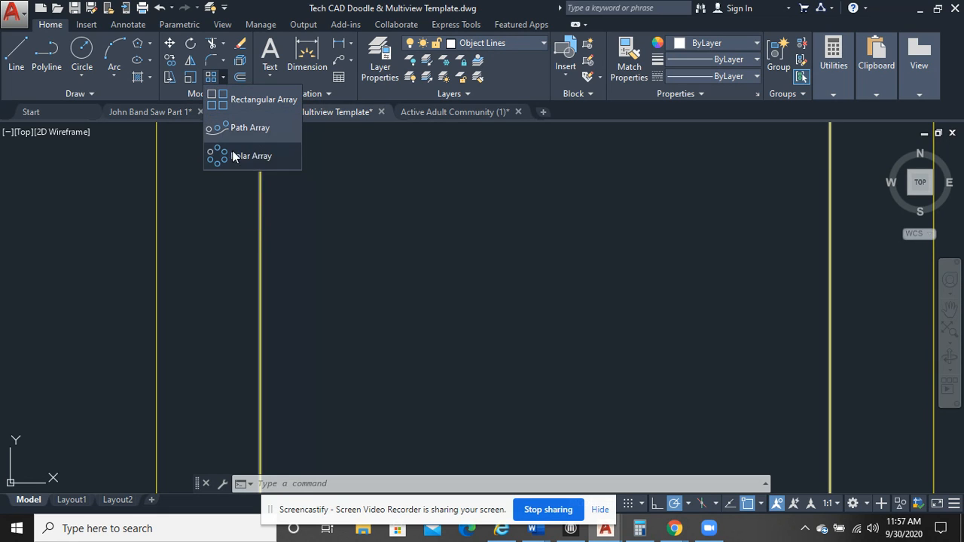
{"action": "left_click", "coordinate": [56, 95]}
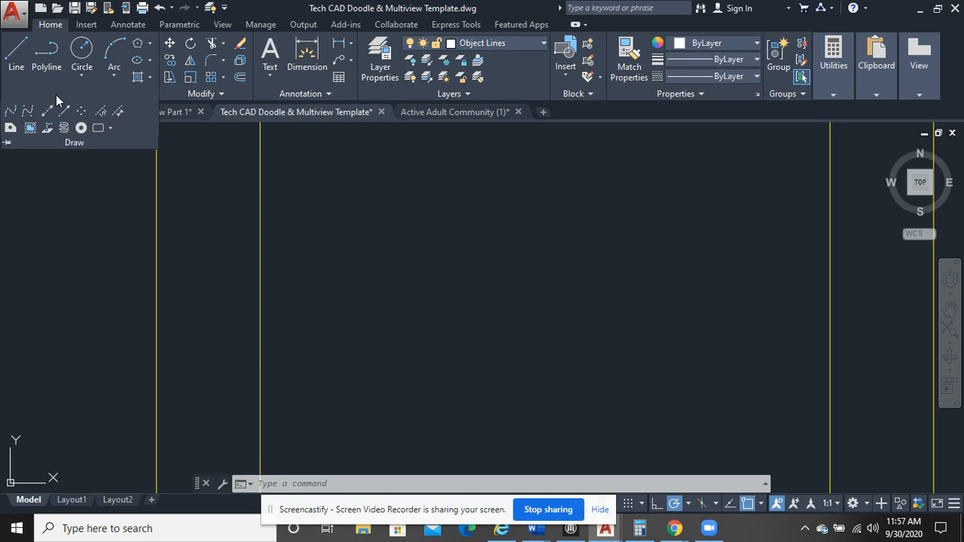
{"action": "left_click", "coordinate": [8, 113]}
{"action": "left_click", "coordinate": [342, 194]}
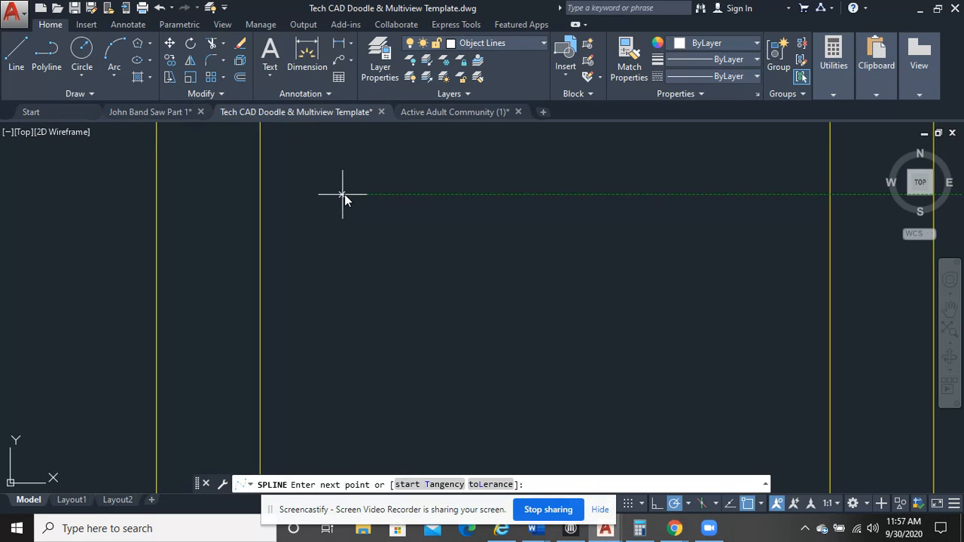
{"action": "left_click", "coordinate": [413, 230]}
{"action": "left_click", "coordinate": [437, 288]}
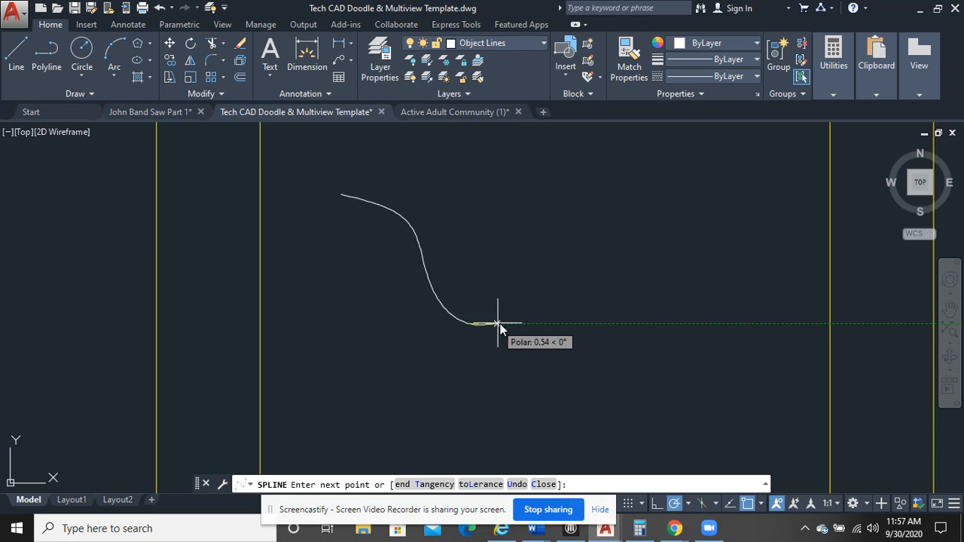
{"action": "left_click", "coordinate": [551, 336]}
{"action": "left_click", "coordinate": [630, 310]}
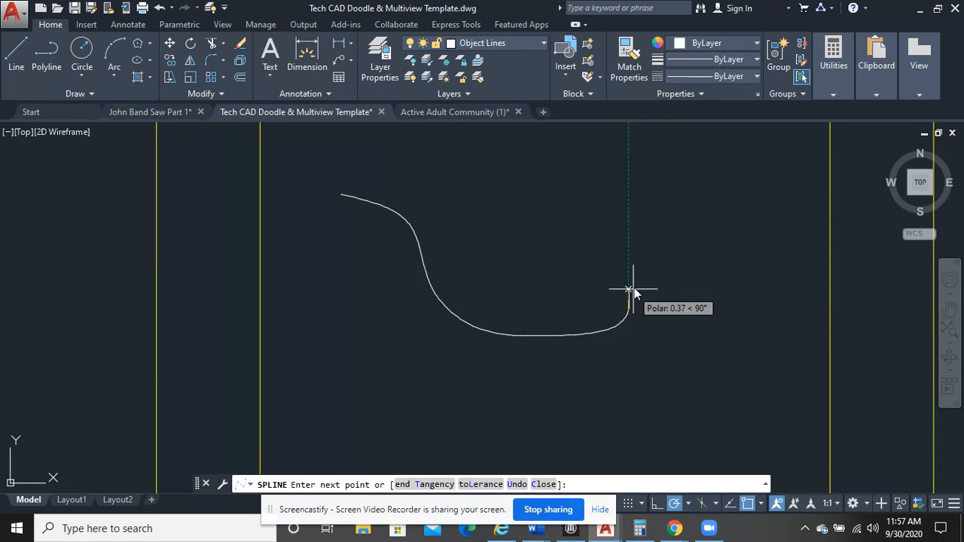
{"action": "left_click", "coordinate": [674, 254]}
{"action": "right_click", "coordinate": [671, 212]}
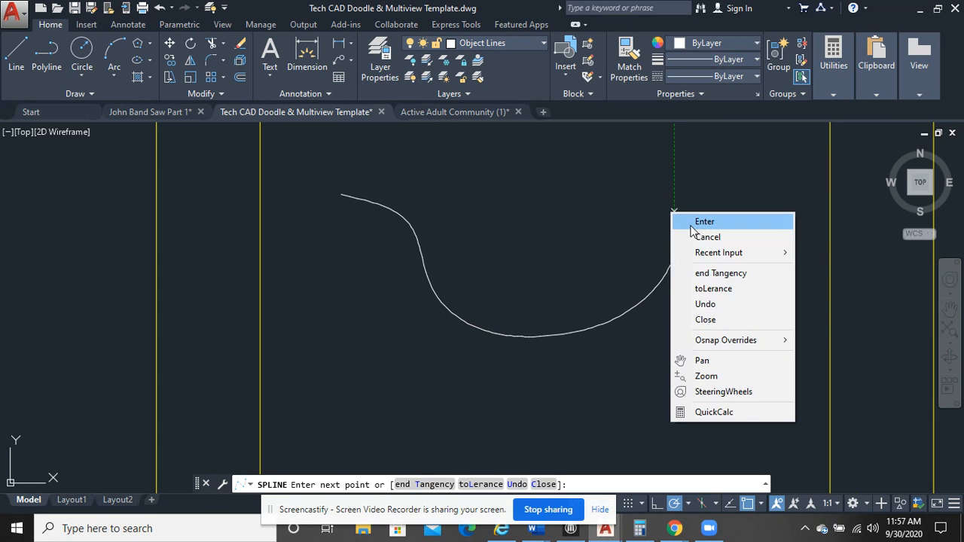
{"action": "left_click", "coordinate": [695, 220]}
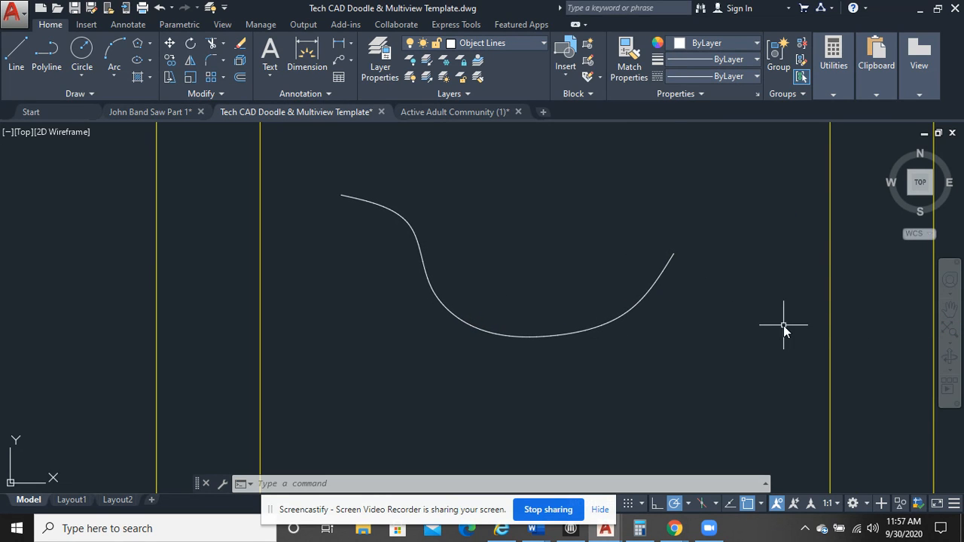
Draw a small circle of radius about 0.12 centred on the spline's upper-left endpoint
{"action": "left_click", "coordinate": [81, 51]}
{"action": "left_click", "coordinate": [341, 195]}
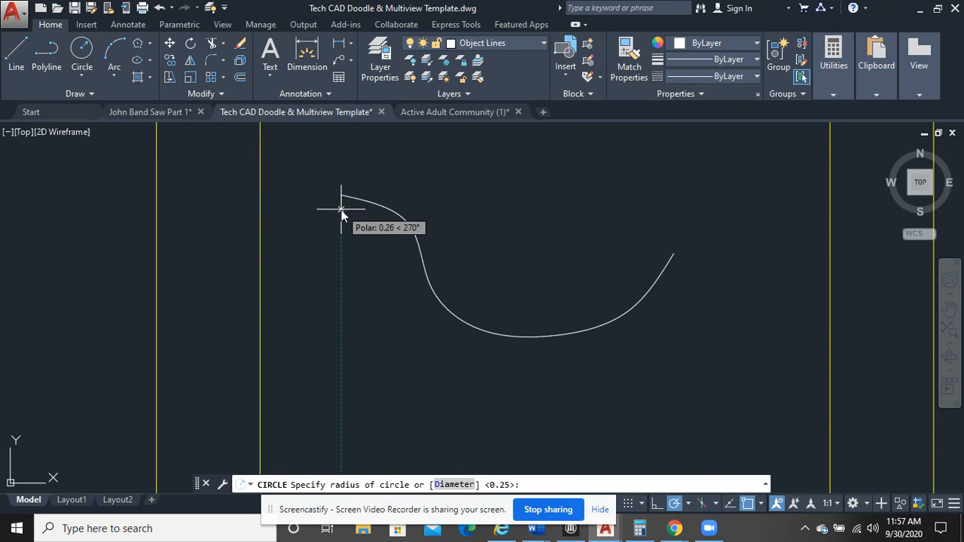
{"action": "scroll", "coordinate": [343, 205], "scroll_direction": "up", "scroll_amount": 3}
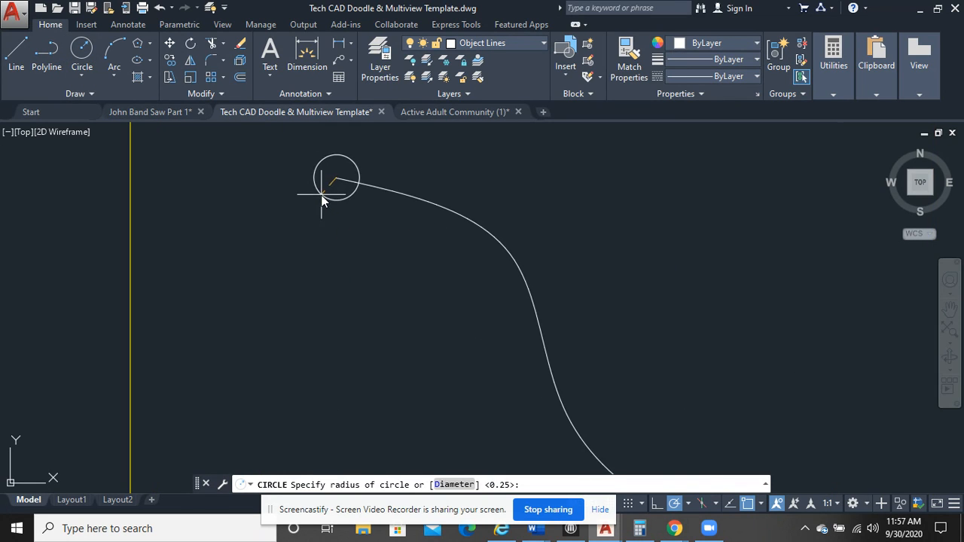
{"action": "left_click", "coordinate": [323, 187]}
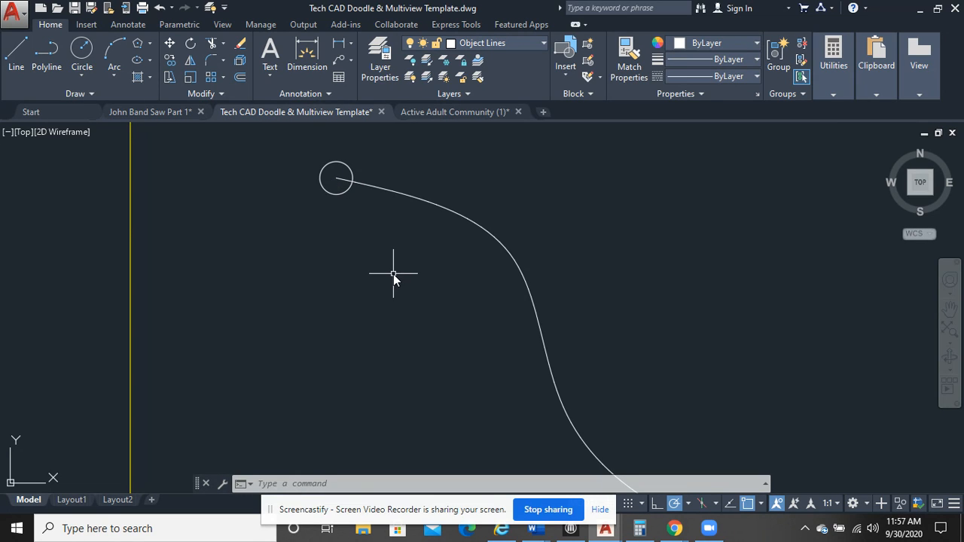
Create a path array of the small circle using the spline as the path
{"action": "scroll", "coordinate": [406, 280], "scroll_direction": "down", "scroll_amount": 2}
{"action": "middle_click_drag", "start_coordinate": [415, 280], "coordinate": [289, 257]}
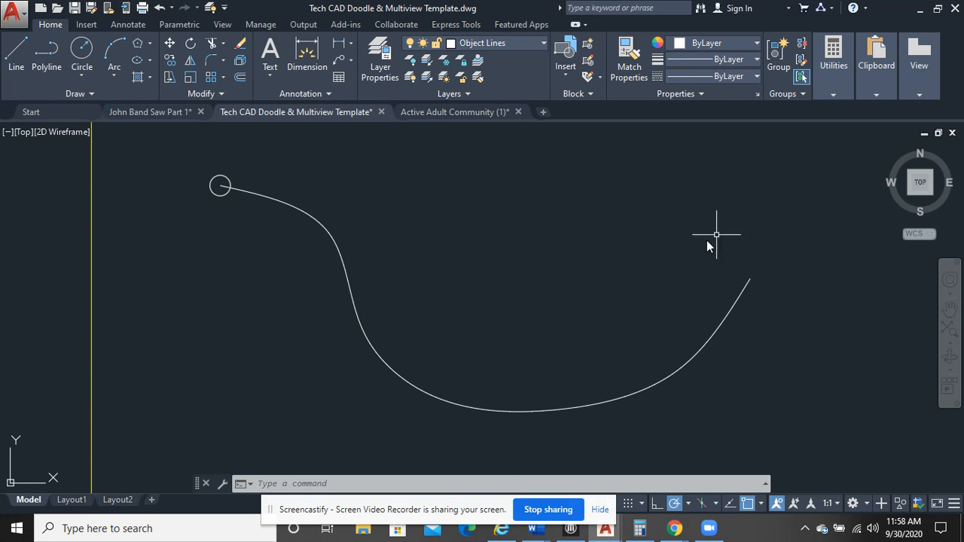
{"action": "left_click", "coordinate": [224, 77]}
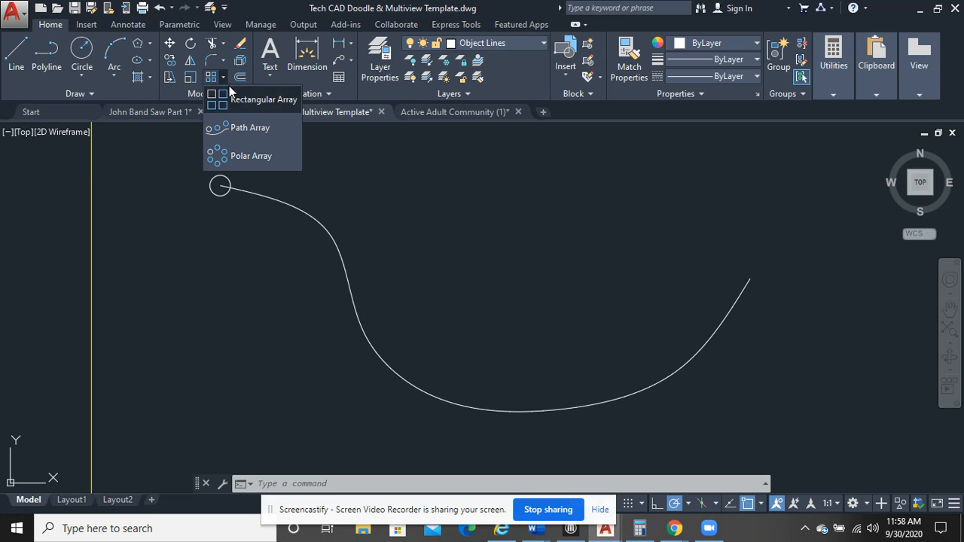
{"action": "left_click", "coordinate": [245, 129]}
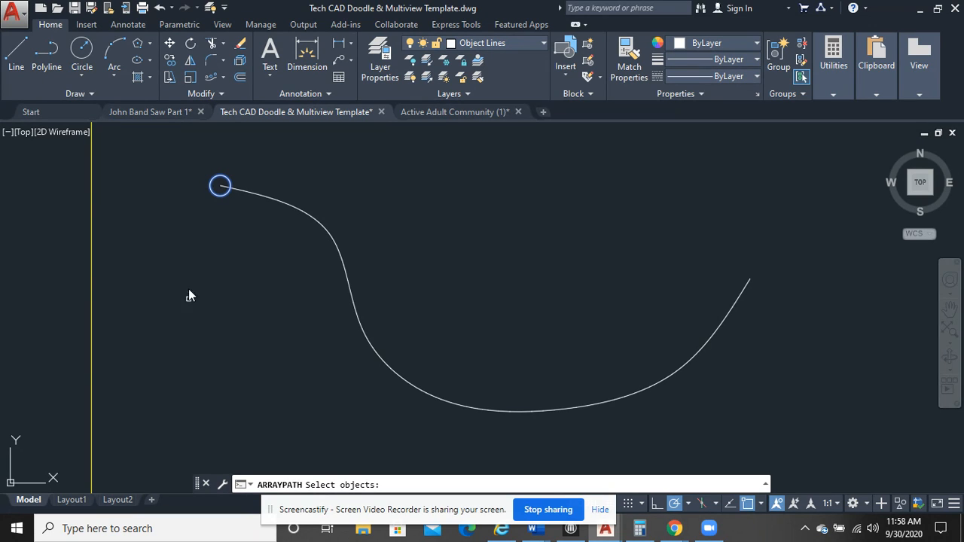
{"action": "key", "text": "Return"}
{"action": "left_click", "coordinate": [299, 213]}
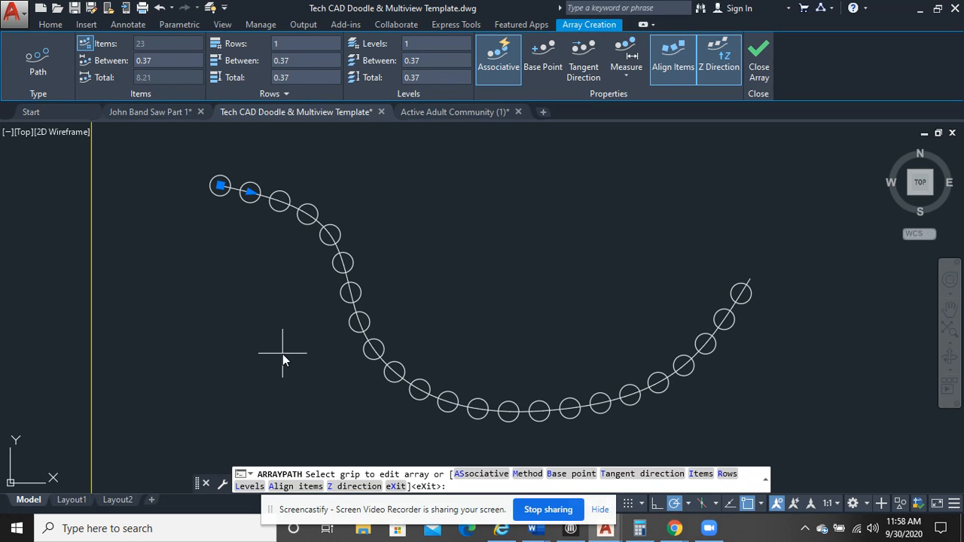
Set the spacing between the path array's items to 1 and finish the array
{"action": "left_click", "coordinate": [159, 60]}
{"action": "left_click_drag", "start_coordinate": [159, 60], "coordinate": [130, 61]}
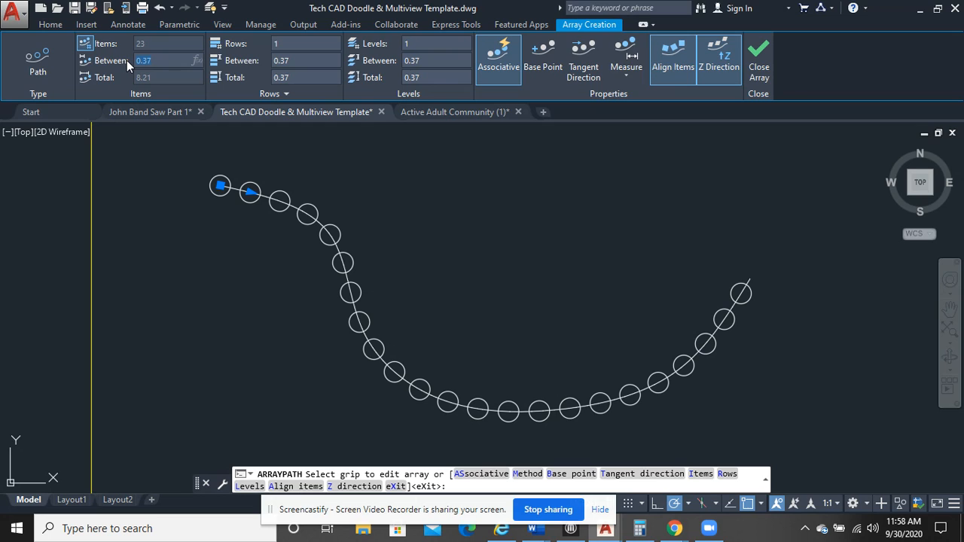
{"action": "type", "text": "1"}
{"action": "key", "text": "Return"}
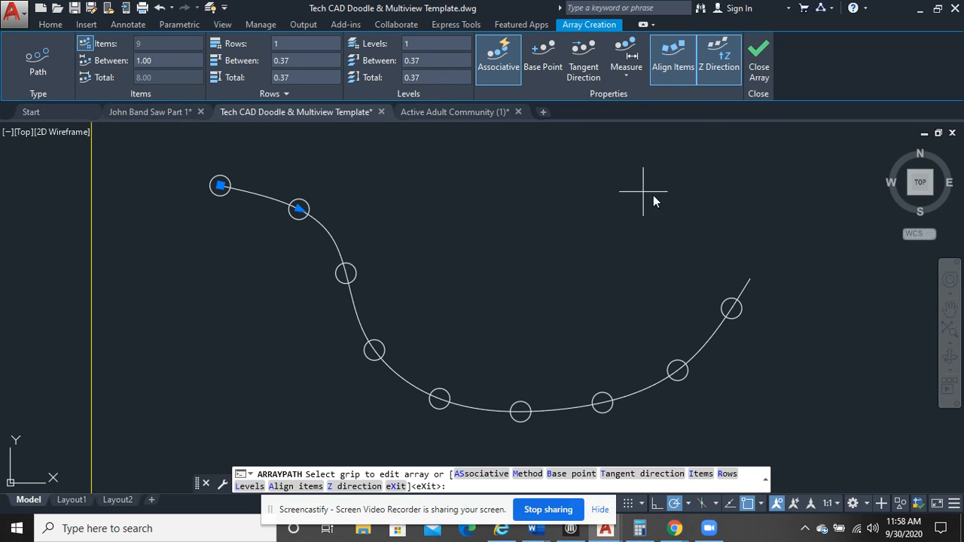
{"action": "left_click", "coordinate": [758, 72]}
Draw a circle in the empty frame to the right of the path array, left of the frame's middle
{"action": "scroll", "coordinate": [703, 248], "scroll_direction": "down", "scroll_amount": 5}
{"action": "middle_click_drag", "start_coordinate": [702, 233], "coordinate": [233, 248]}
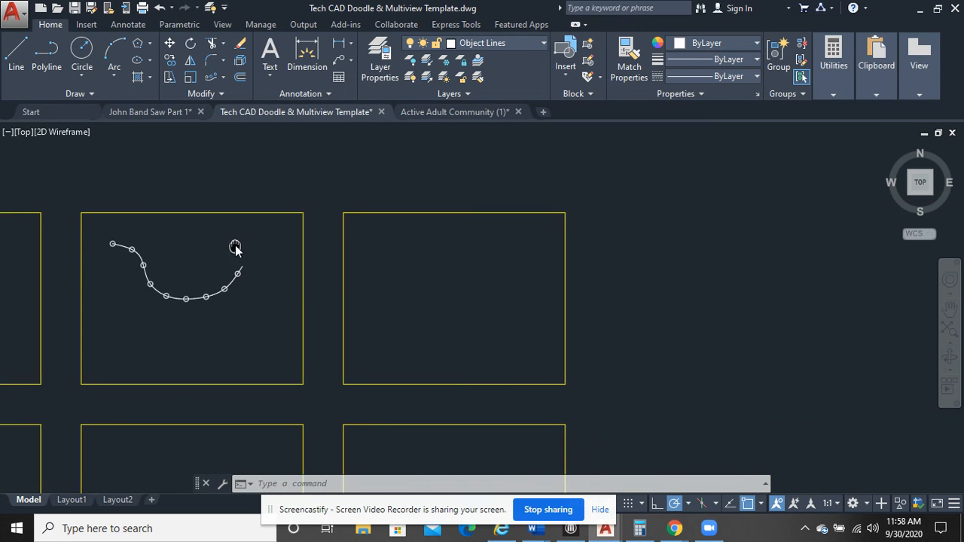
{"action": "scroll", "coordinate": [369, 231], "scroll_direction": "up", "scroll_amount": 2}
{"action": "mouse_move", "coordinate": [462, 209]}
{"action": "middle_mouse_down"}
{"action": "mouse_move", "coordinate": [404, 171]}
{"action": "mouse_move", "coordinate": [390, 174]}
{"action": "middle_mouse_up"}
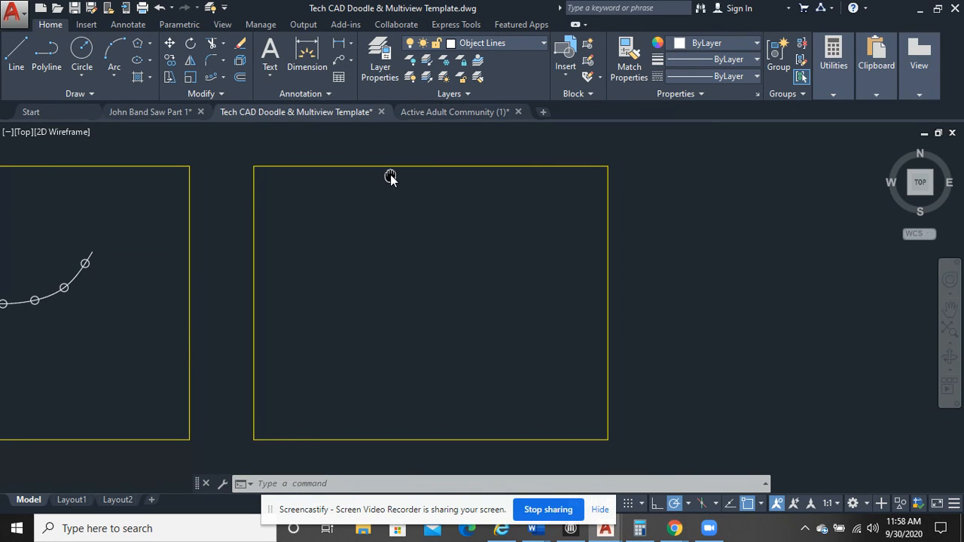
{"action": "left_click", "coordinate": [223, 77]}
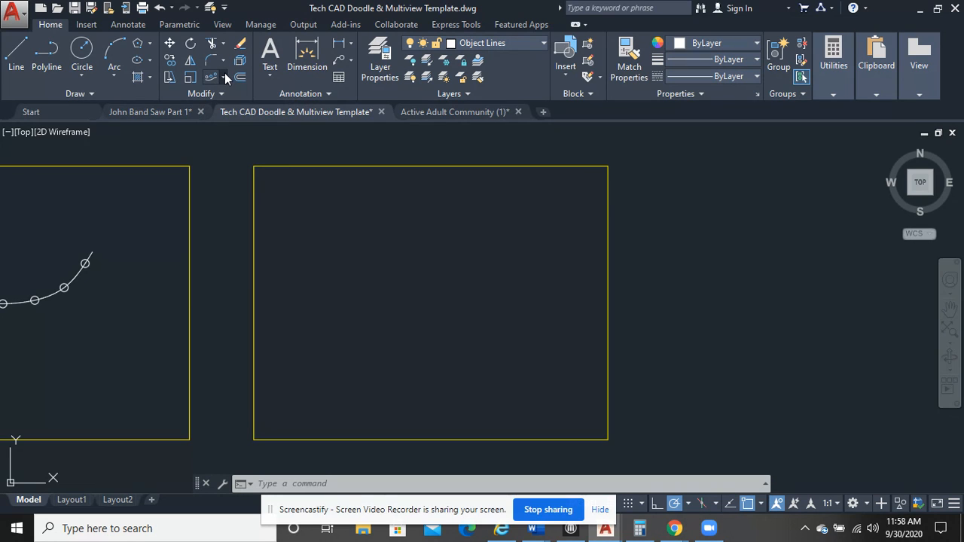
{"action": "left_click", "coordinate": [150, 45]}
{"action": "left_click", "coordinate": [152, 63]}
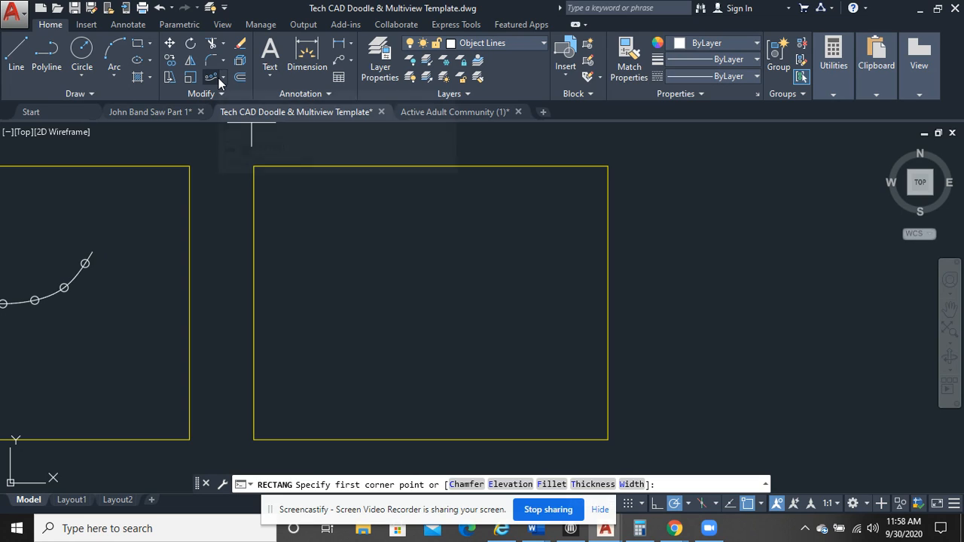
{"action": "left_click", "coordinate": [83, 49]}
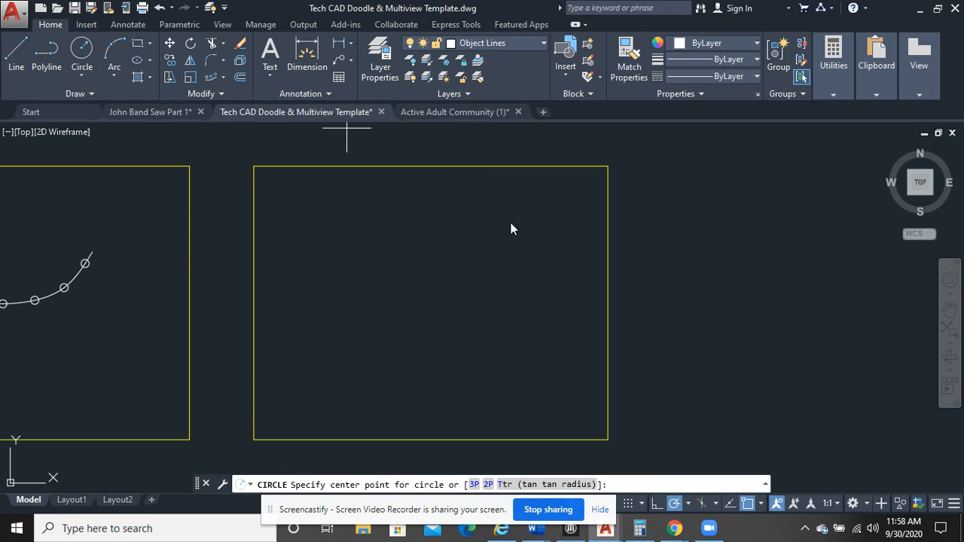
{"action": "left_click", "coordinate": [389, 276]}
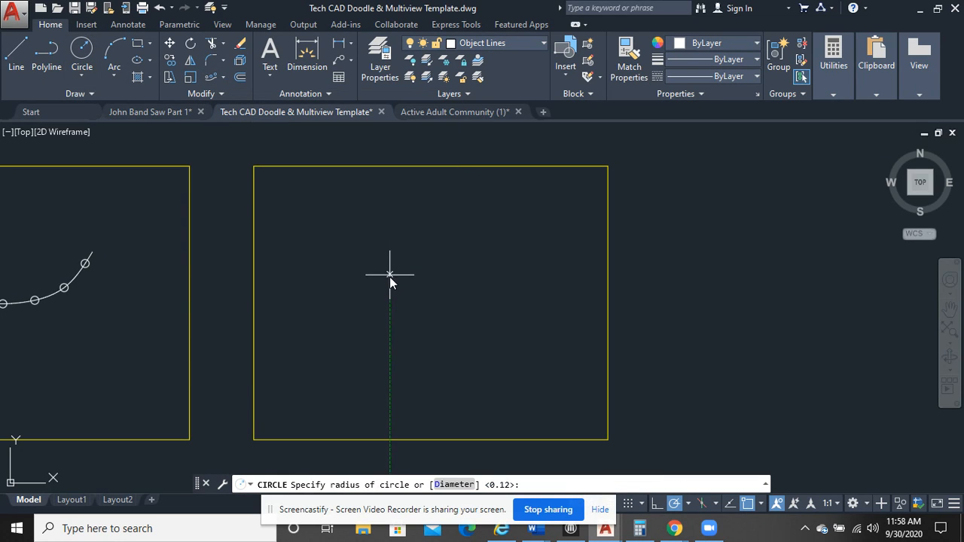
{"action": "left_click", "coordinate": [394, 281]}
{"action": "scroll", "coordinate": [457, 276], "scroll_direction": "up", "scroll_amount": 3}
{"action": "scroll", "coordinate": [454, 275], "scroll_direction": "down", "scroll_amount": 2}
{"action": "scroll", "coordinate": [390, 249], "scroll_direction": "up", "scroll_amount": 2}
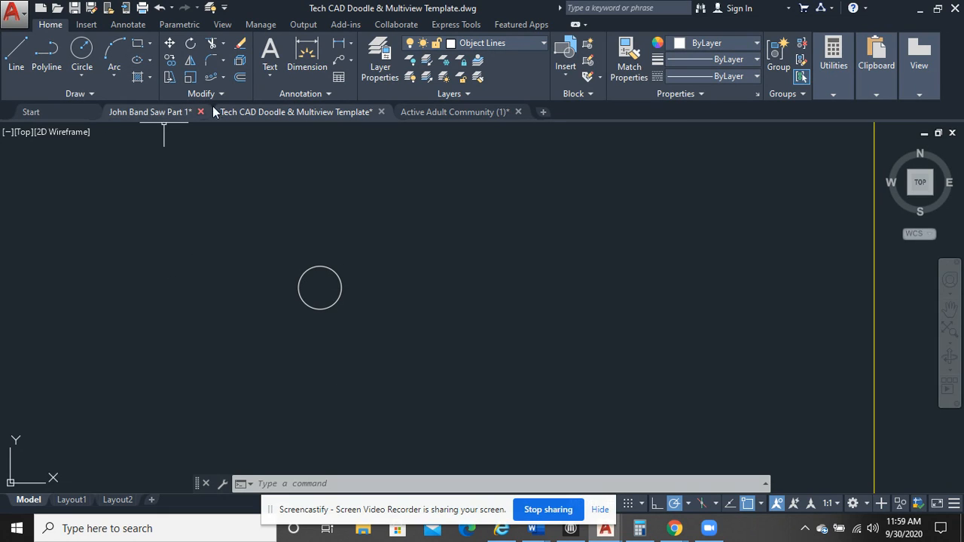
Create a polar array of the circle around a centre point directly to its right
{"action": "left_click", "coordinate": [222, 76]}
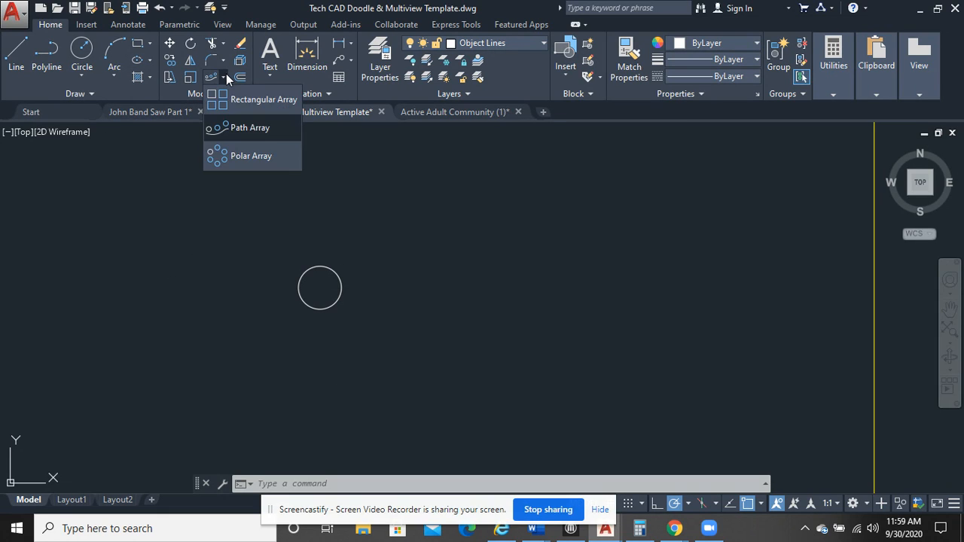
{"action": "left_click", "coordinate": [238, 156]}
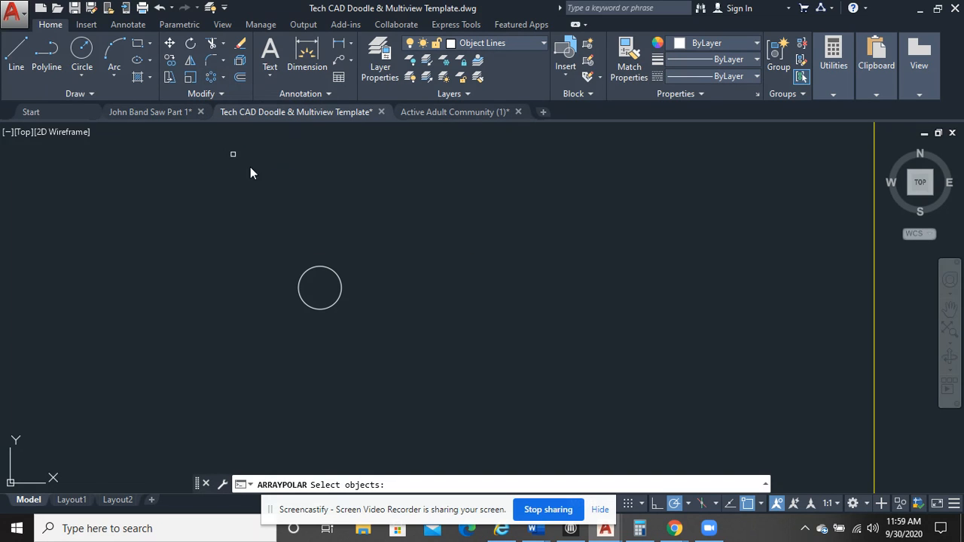
{"action": "left_click", "coordinate": [338, 302]}
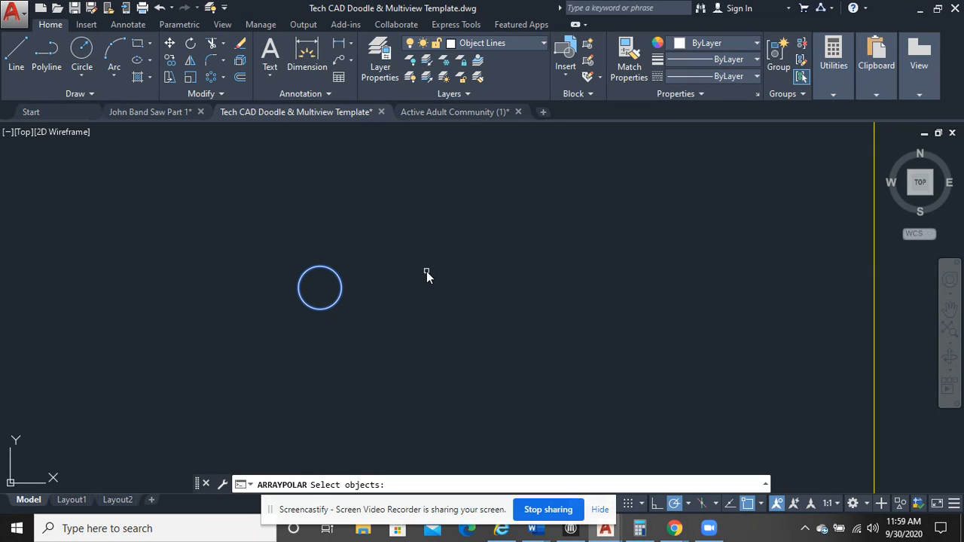
{"action": "key", "text": "Return"}
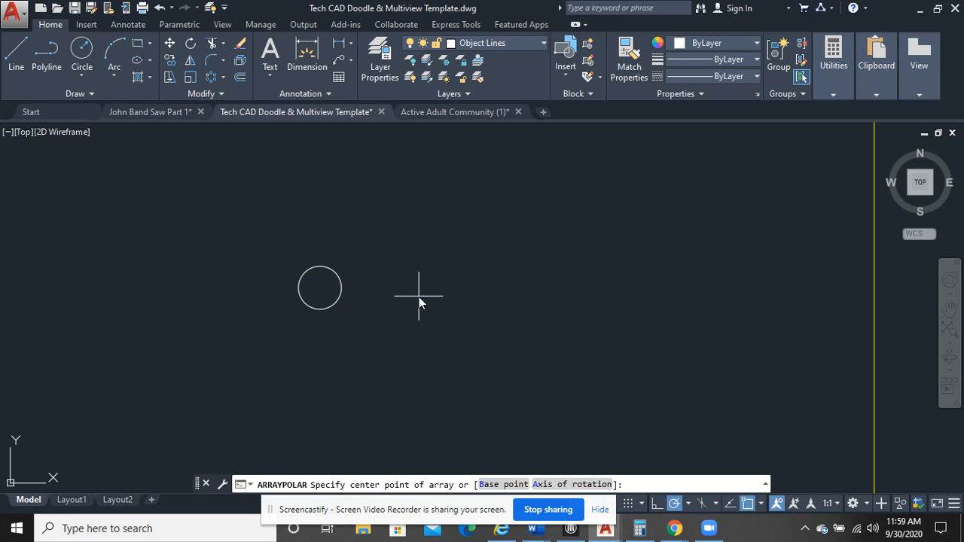
{"action": "left_click", "coordinate": [414, 288]}
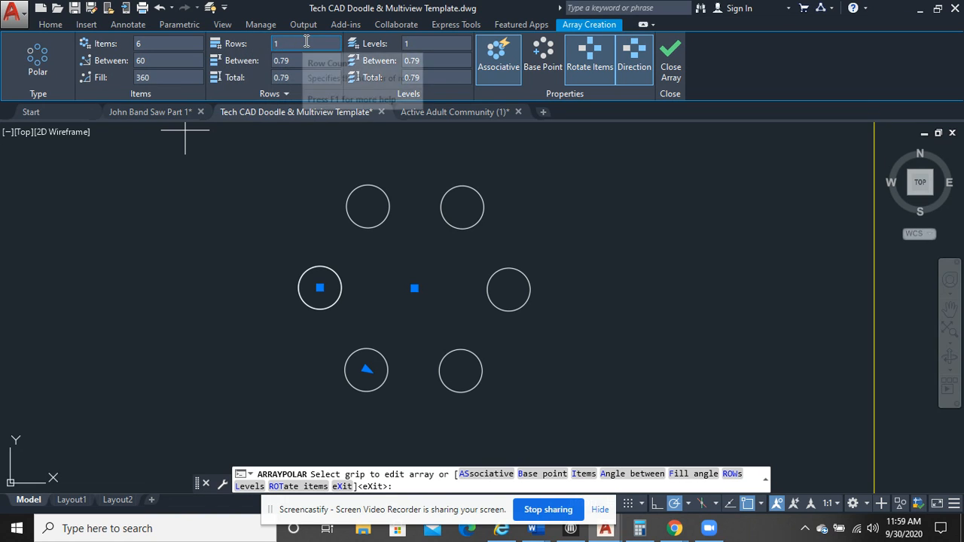
Try a 270-degree fill angle on the polar array and set it back to 360 degrees
{"action": "left_click", "coordinate": [142, 79]}
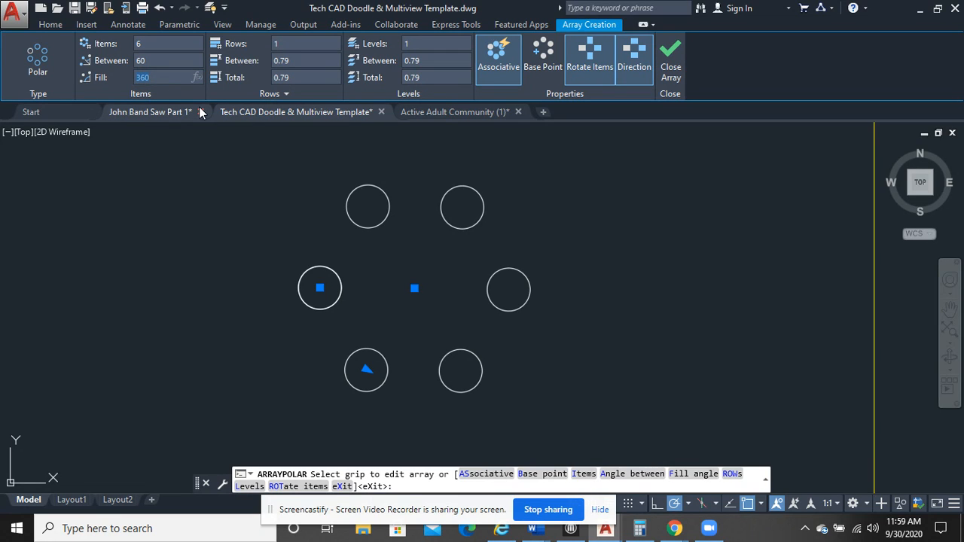
{"action": "type", "text": "270"}
{"action": "key", "text": "Return"}
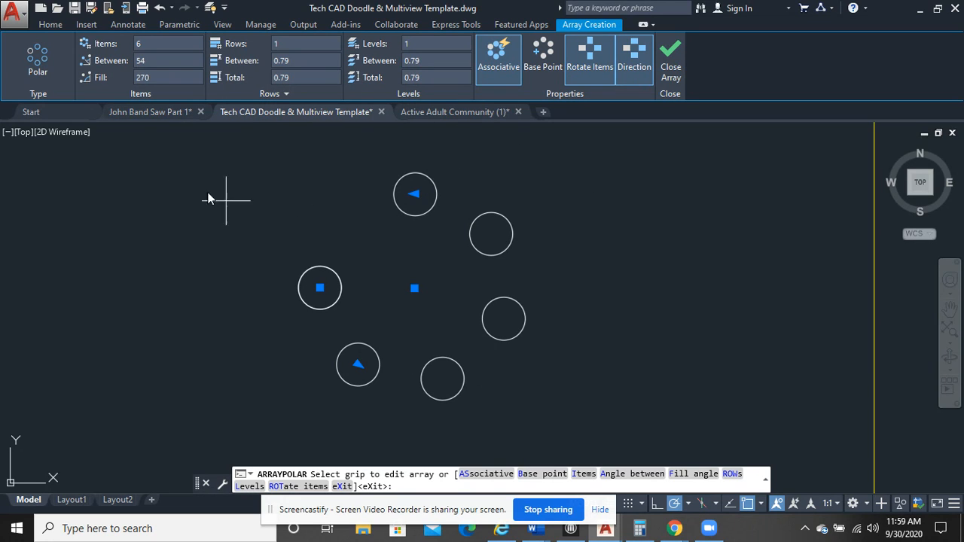
{"action": "left_click_drag", "start_coordinate": [170, 80], "coordinate": [85, 93]}
{"action": "type", "text": "360"}
{"action": "key", "text": "Return"}
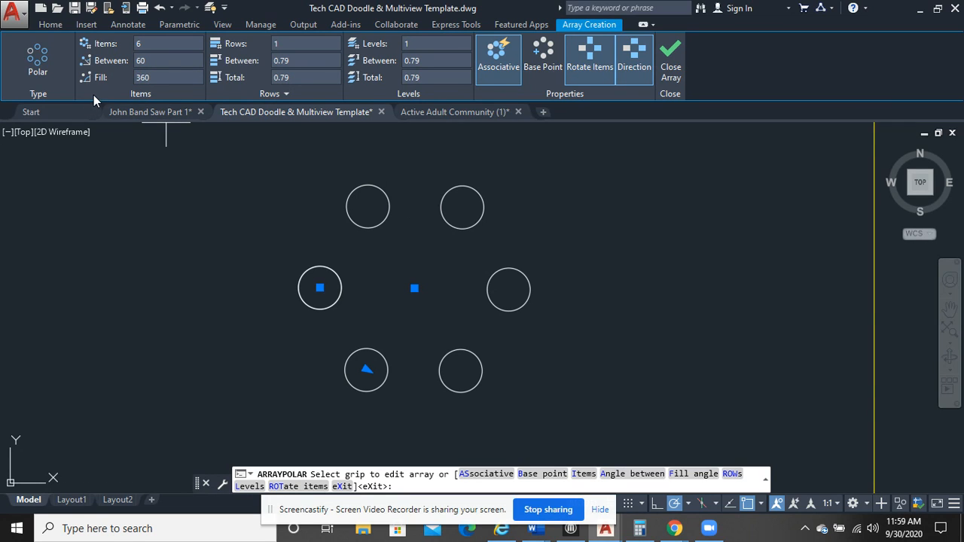
Try a 180-degree fill angle on the polar array and return it to the full 360 degrees
{"action": "left_click_drag", "start_coordinate": [151, 77], "coordinate": [127, 77]}
{"action": "type", "text": "180"}
{"action": "key", "text": "Return"}
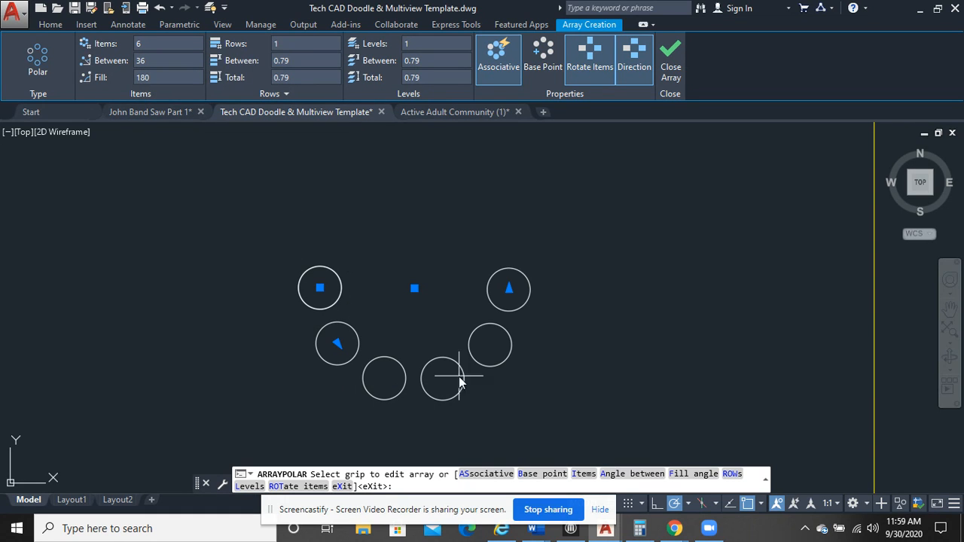
{"action": "left_click", "coordinate": [173, 77]}
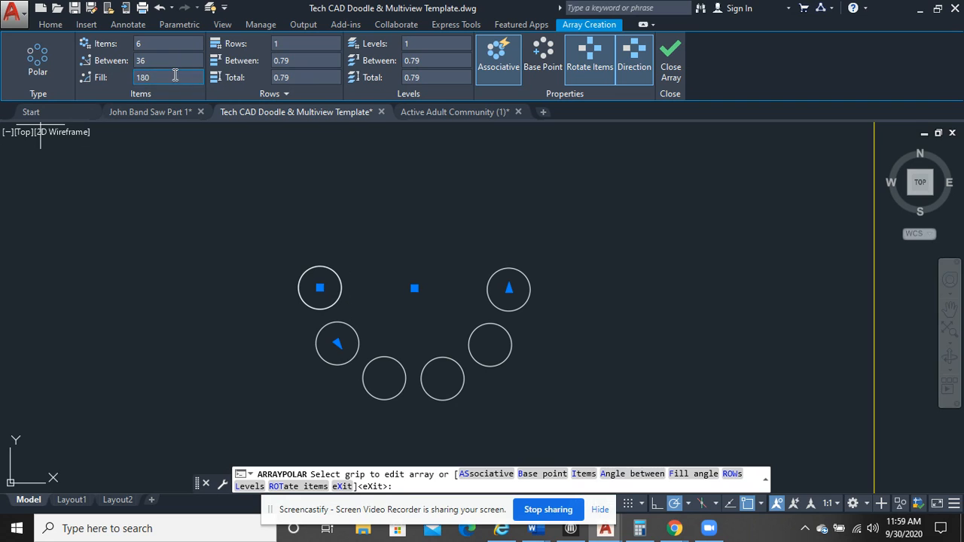
{"action": "type", "text": "360"}
{"action": "key", "text": "Return"}
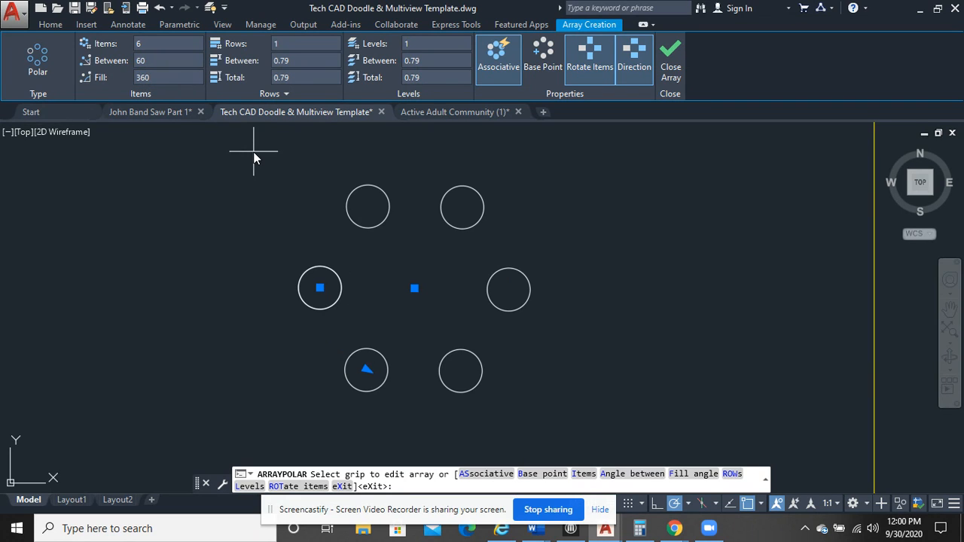
Set the polar array to 4 items with a fill angle of 180 degrees and finish the array
{"action": "left_click", "coordinate": [154, 45]}
{"action": "key", "text": "Return"}
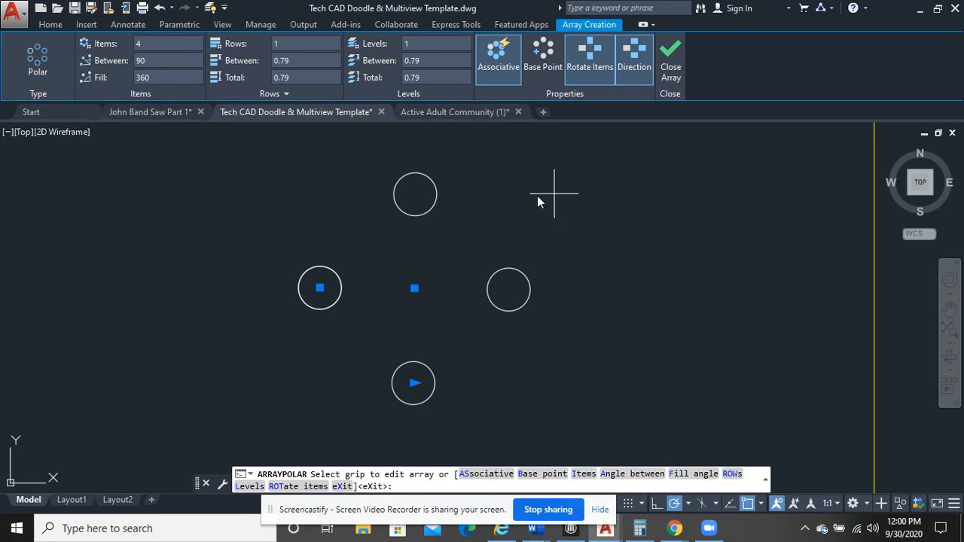
{"action": "left_click", "coordinate": [154, 78]}
{"action": "type", "text": "180"}
{"action": "key", "text": "Return"}
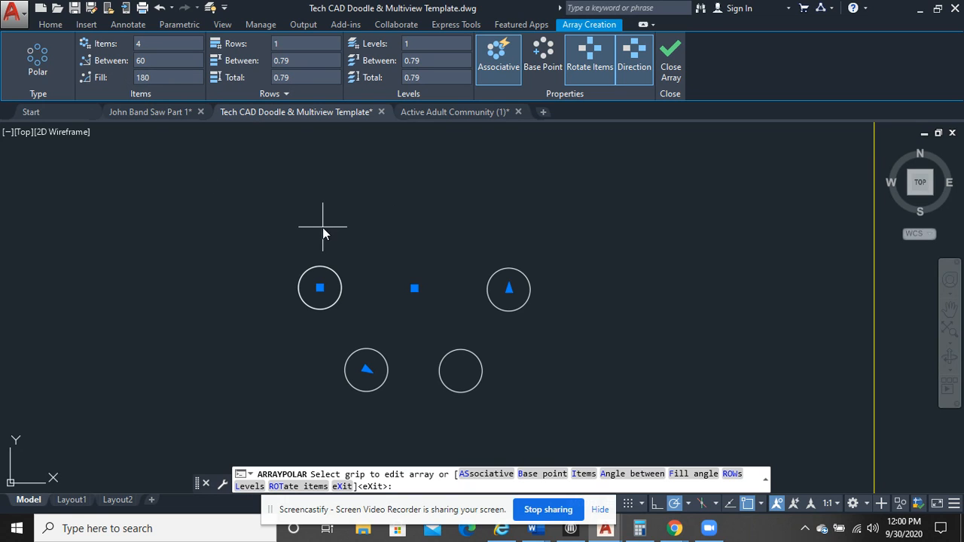
{"action": "left_click", "coordinate": [657, 59]}
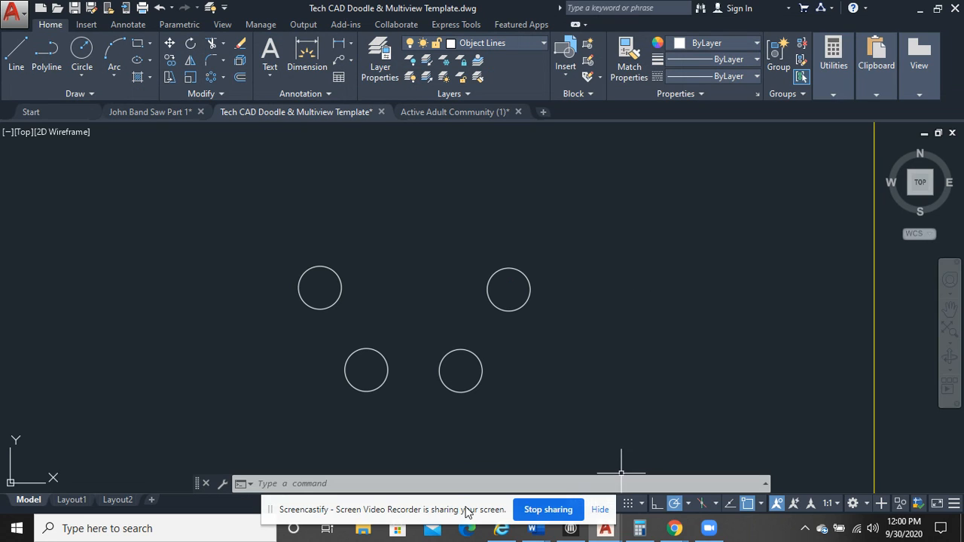